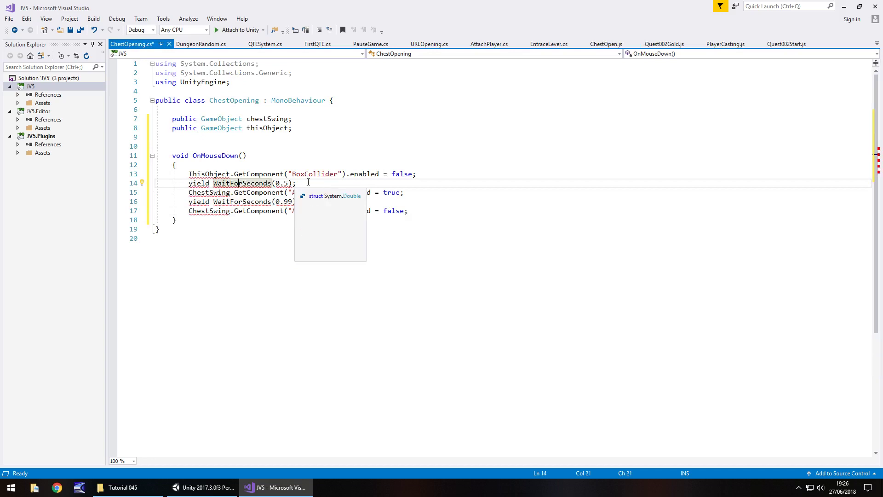
Delete the four lines below the BoxCollider statement in OnMouseDown, including both WaitForSeconds and both Animation lines
drag(303, 184, 206, 183)
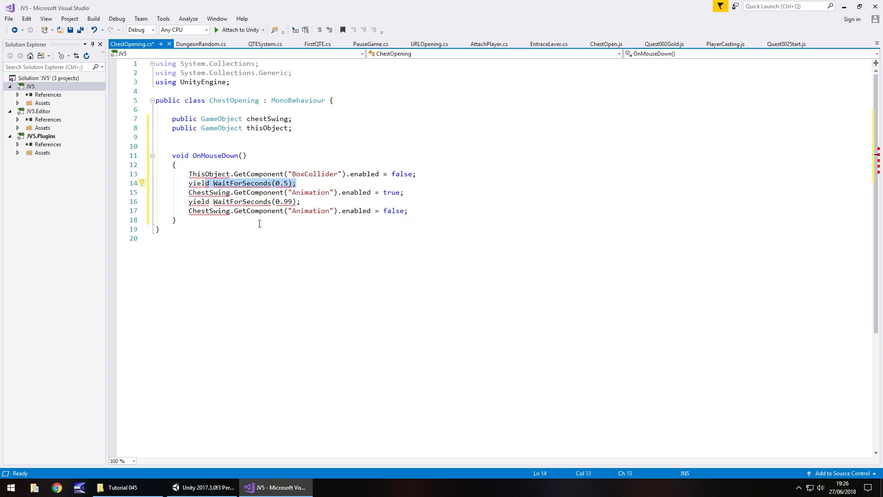
drag(420, 210, 155, 183)
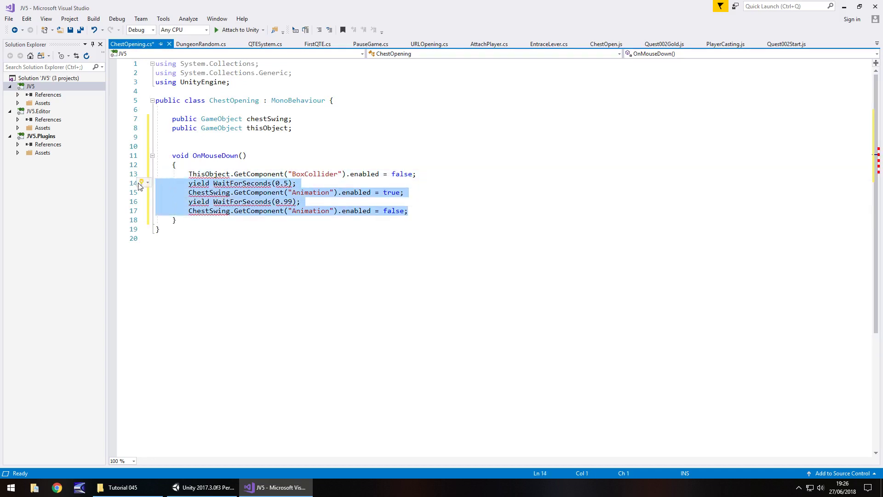
key(BackSpace)
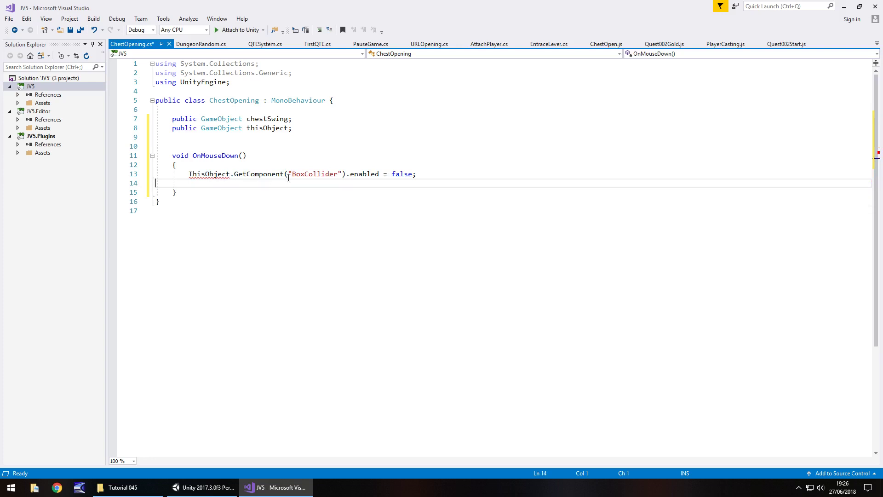
Replace the ("BoxCollider") argument of GetComponent with the type parameter <Animation>
drag(285, 173, 343, 175)
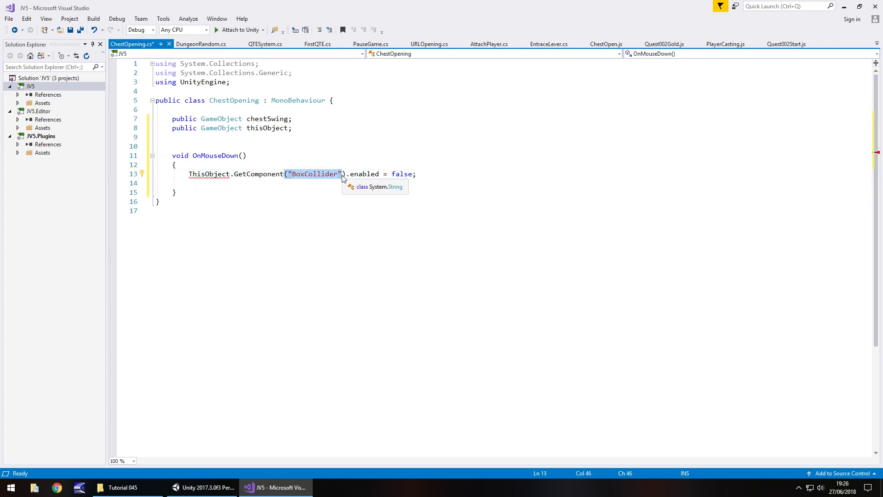
key(BackSpace)
text(<)
text(Animatio)
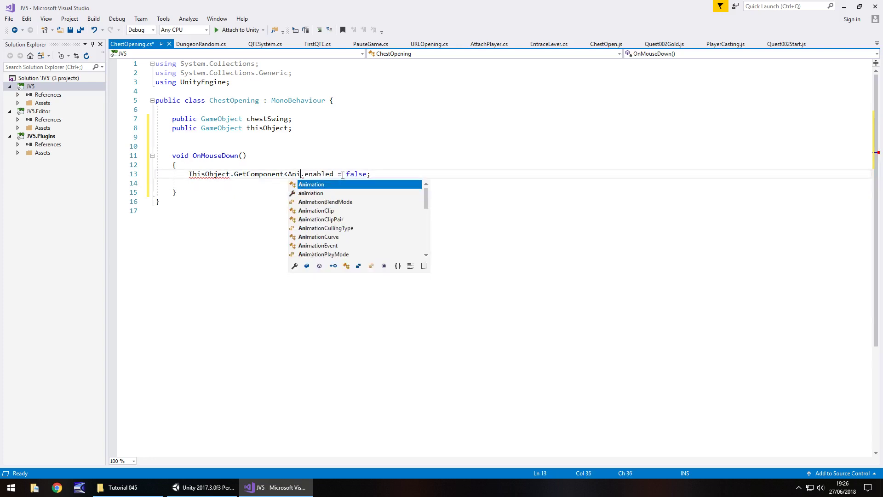
text(n>)
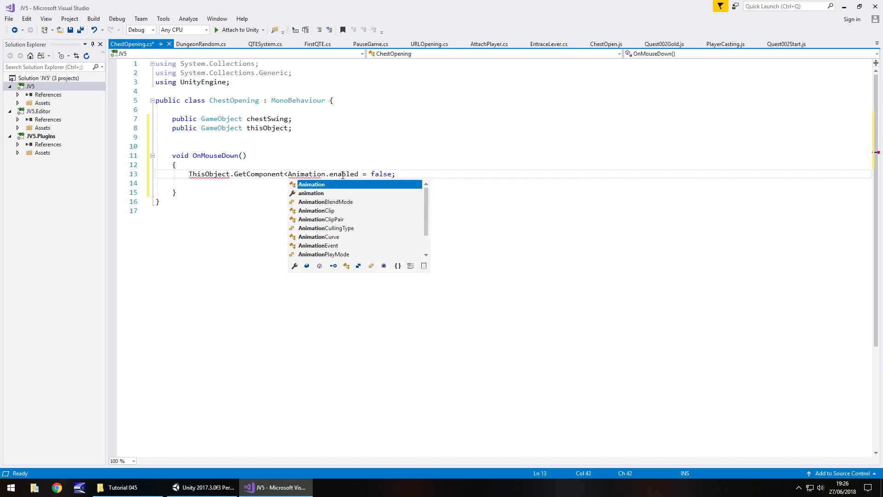
key(Right)
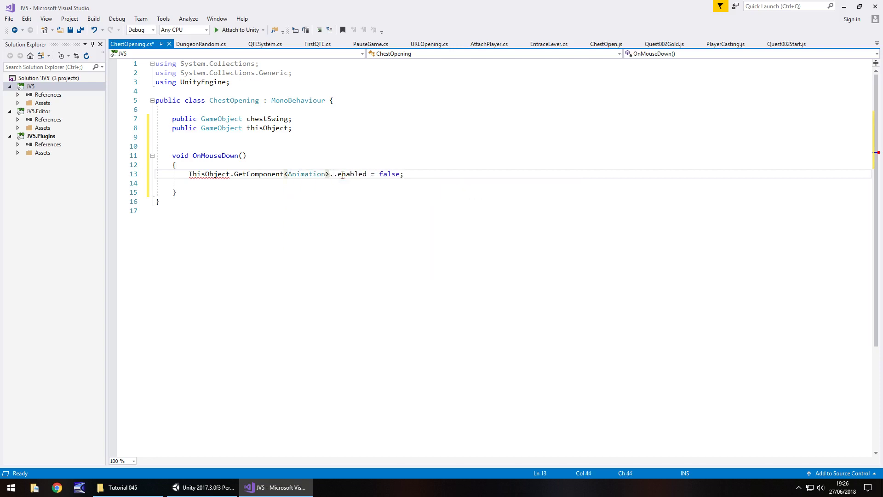
Replace the enabled = false assignment after GetComponent<Animation> with the start of a Play(" call
text(Play)
key(Delete)
key(Delete)
key(Delete)
key(Delete)
key(Delete)
key(Delete)
key(Delete)
key(Delete)
key(Delete)
key(Delete)
key(Delete)
key(Delete)
key(Delete)
key(Delete)
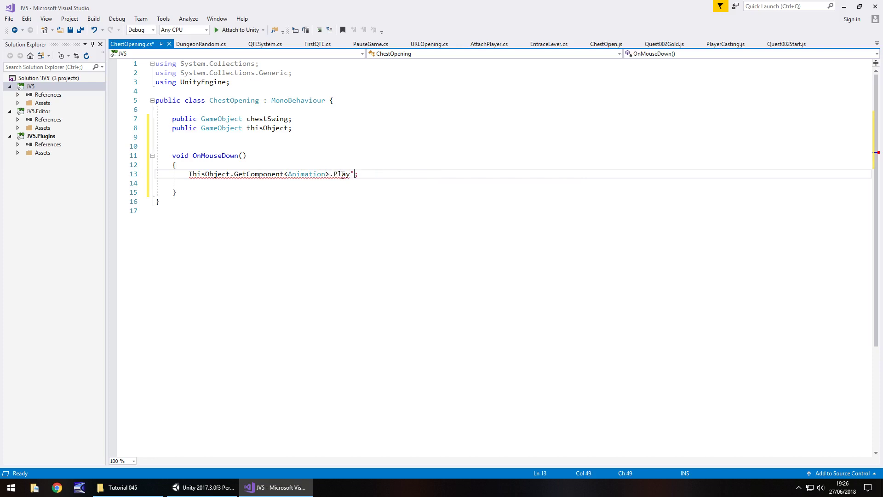
text((")
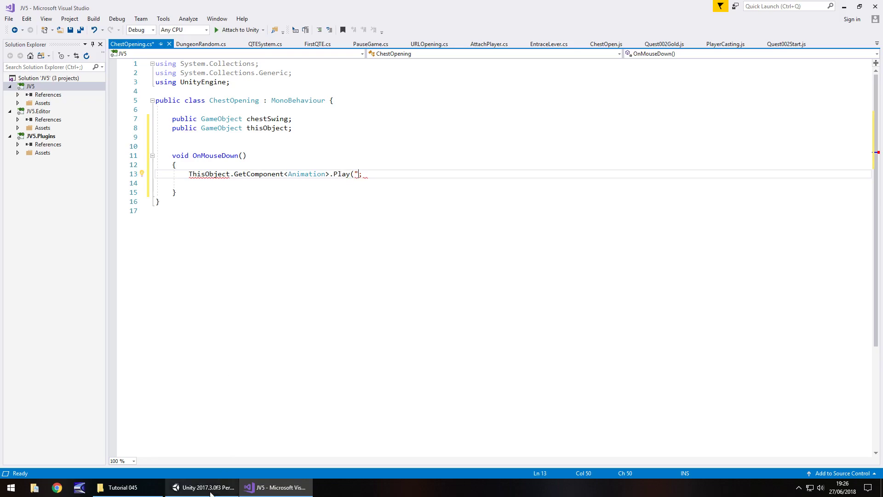
Look up the PivotPoint object's animation clip in Unity and complete the Play call in Visual Studio with "ChestPivot"
click(230, 487)
click(46, 92)
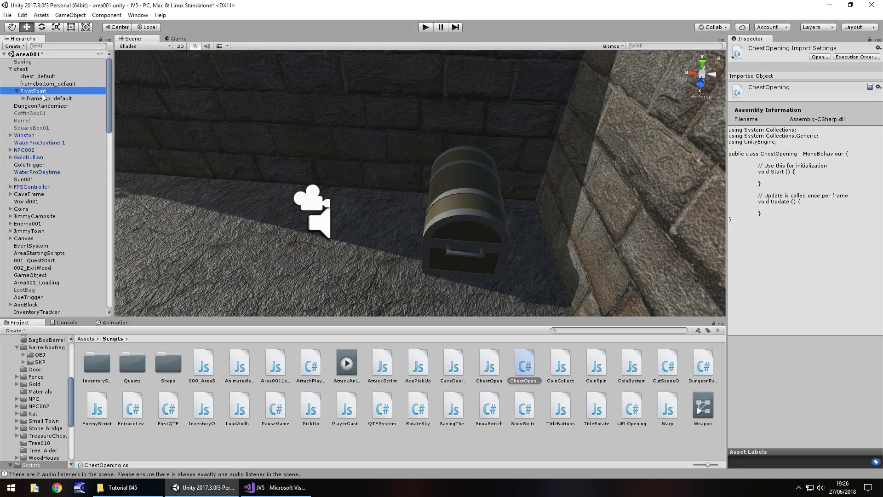
click(276, 488)
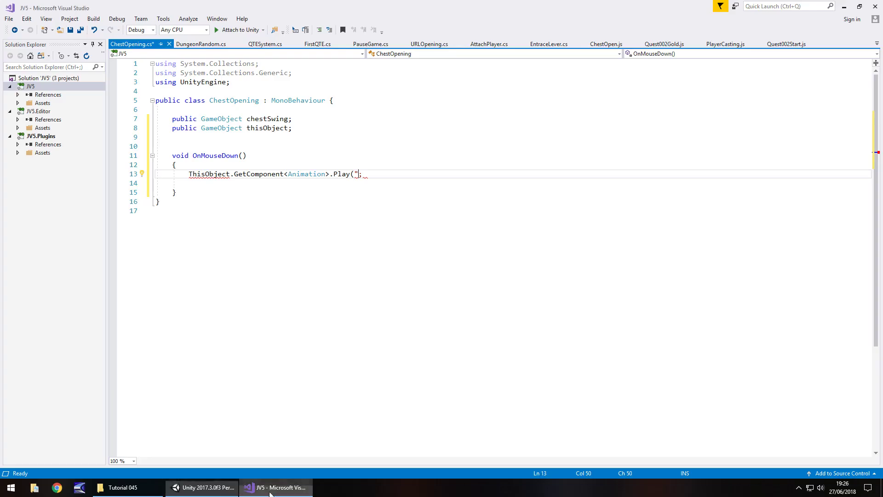
text(ChestP)
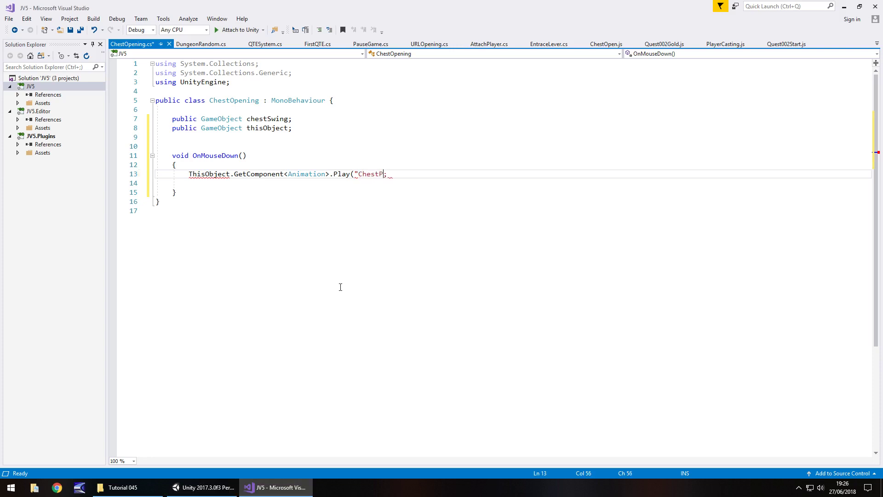
text(ivot");)
Correct ThisObject to thisObject, add the missing () after GetComponent<Animation>, and save ChestOpening.cs
click(194, 174)
key(BackSpace)
text(t)
mouse_move(270, 177)
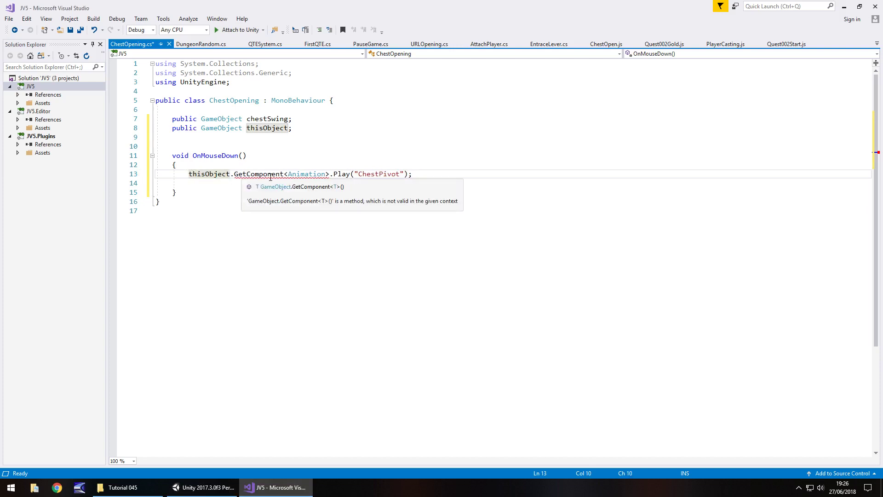
click(329, 174)
text(())
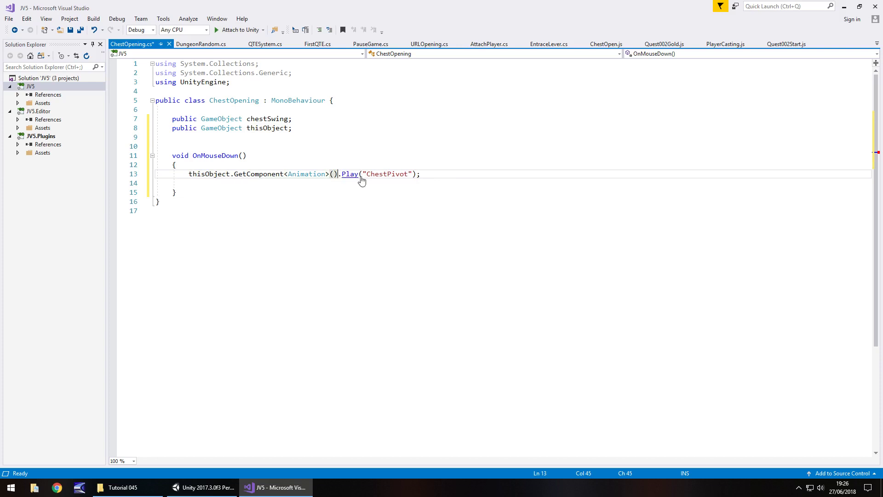
key(ctrl+s)
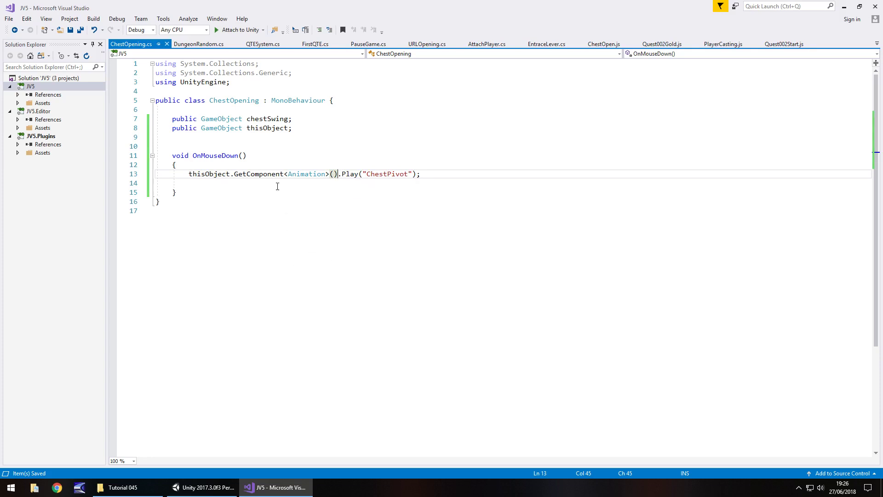
Review the old ChestOpen.js script's OnMouseDown function for comparison and return to ChestOpening.cs
click(604, 43)
click(309, 108)
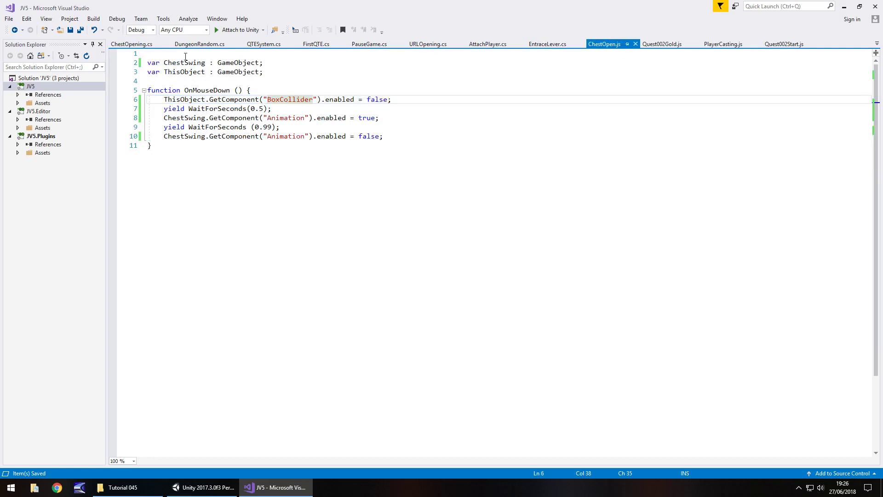
click(127, 44)
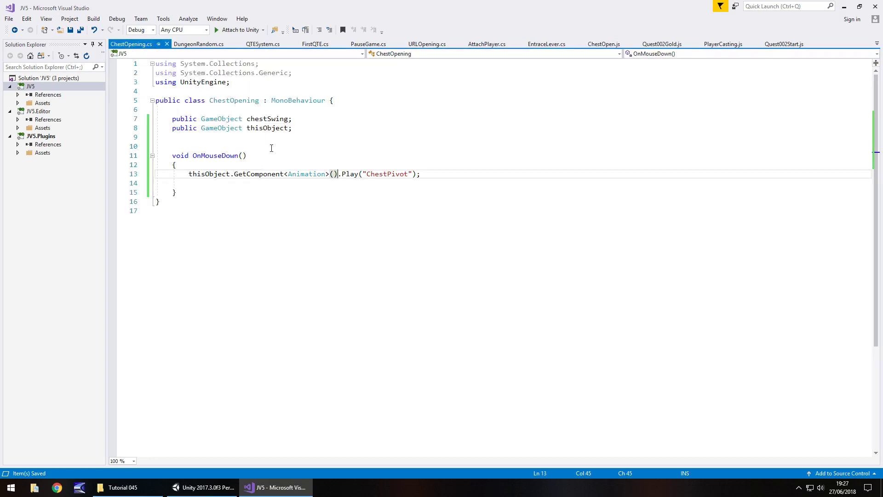
Switch to Unity and remove the old Chest Open script component from the ChestTrigger object
click(202, 487)
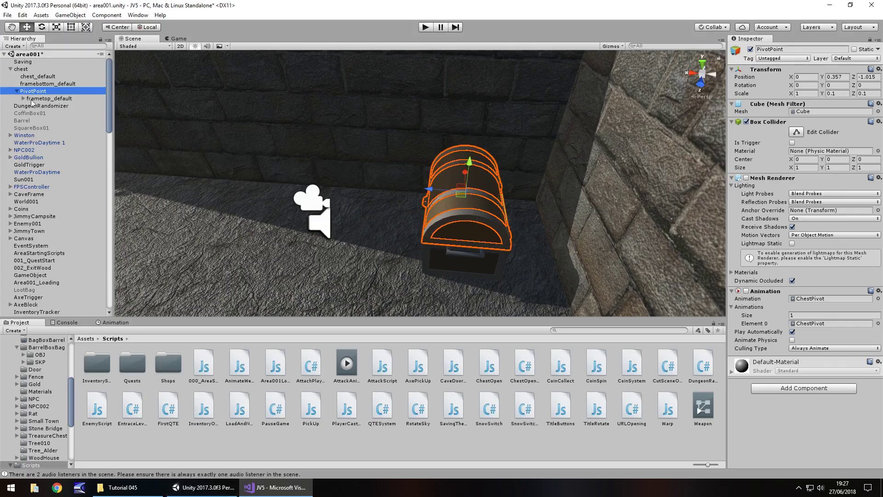
drag(110, 92, 118, 287)
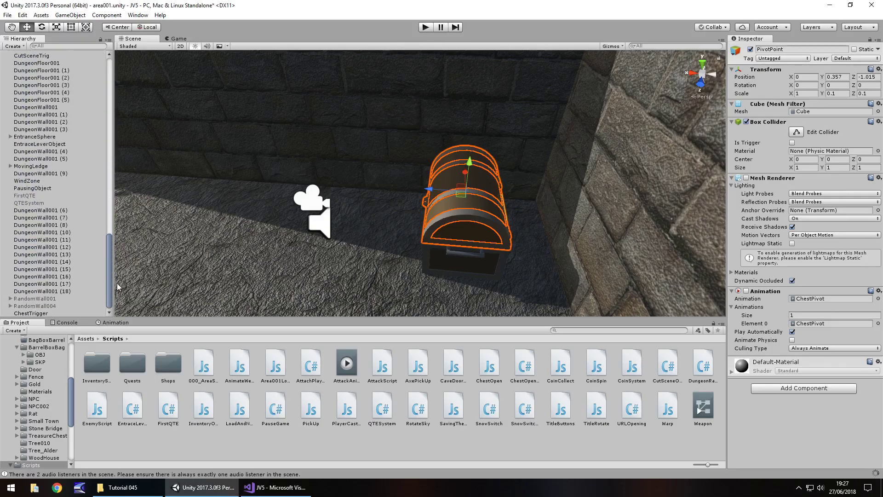
click(29, 313)
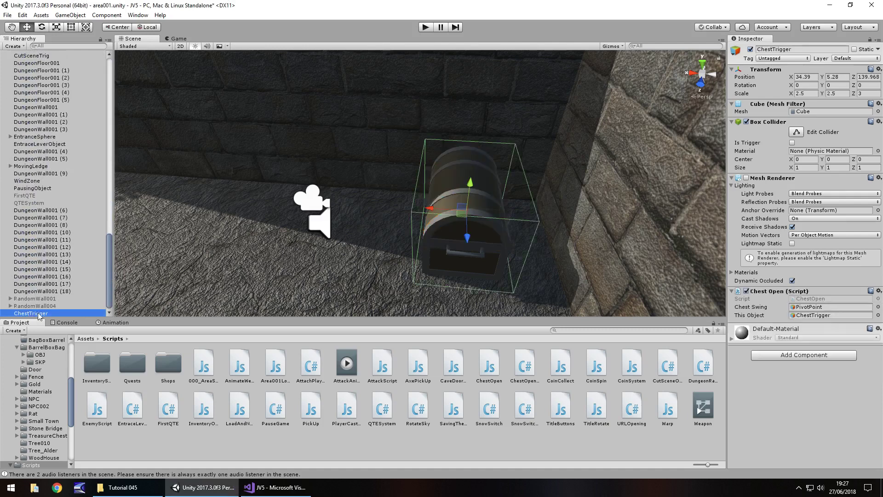
right_click(769, 296)
click(796, 310)
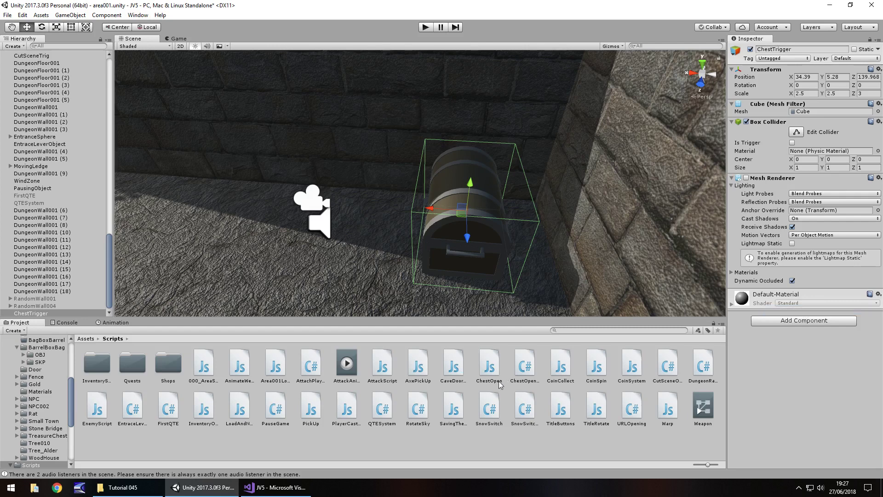
Attach the C# ChestOpening script to ChestTrigger and assign PivotPoint as its Chest Swing object
drag(525, 370, 805, 318)
scroll(65, 171, up, 20)
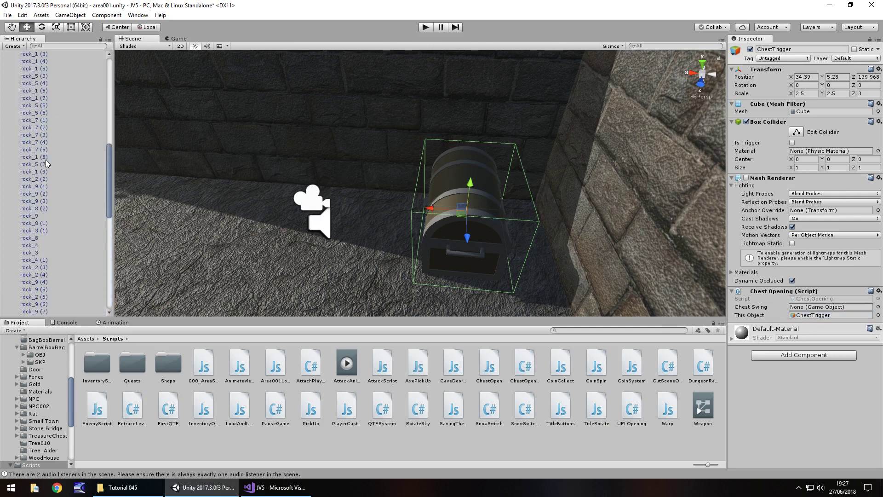
drag(44, 91, 823, 307)
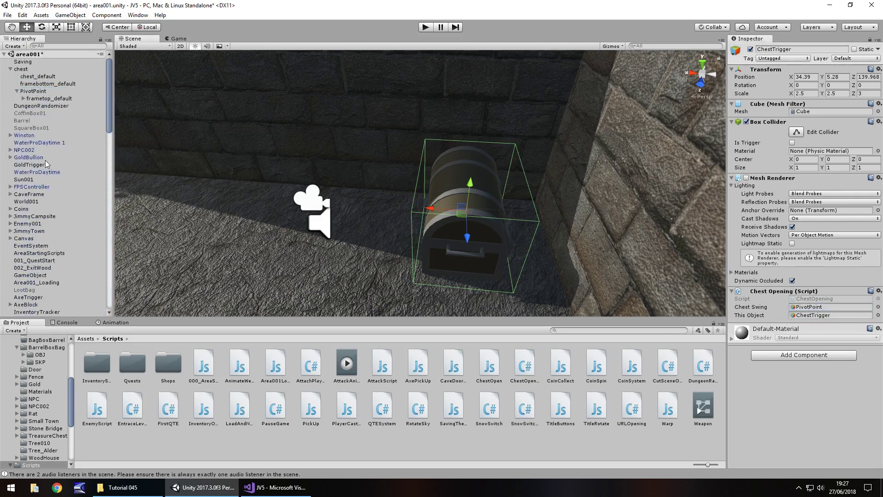
Enable the Animation component on PivotPoint and turn off its Play Automatically option
click(33, 92)
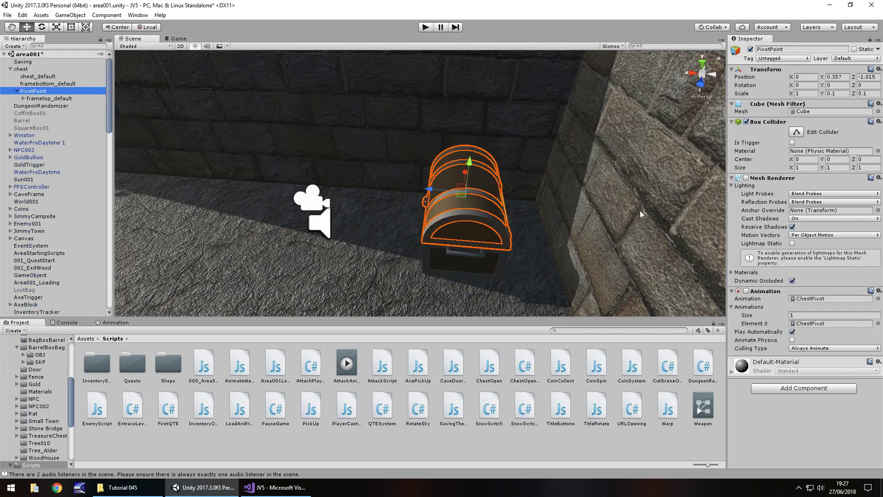
click(746, 291)
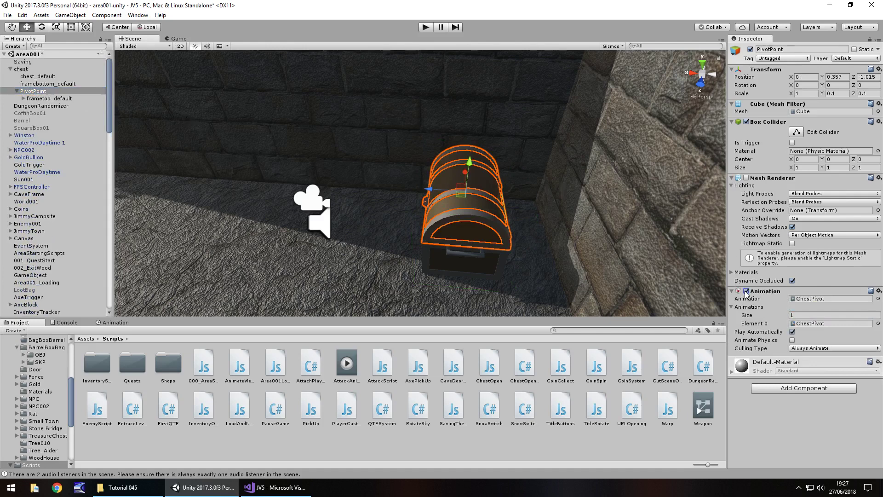
click(791, 332)
Play the scene, test the chest opening while moving around the chest, and stop play mode
click(425, 28)
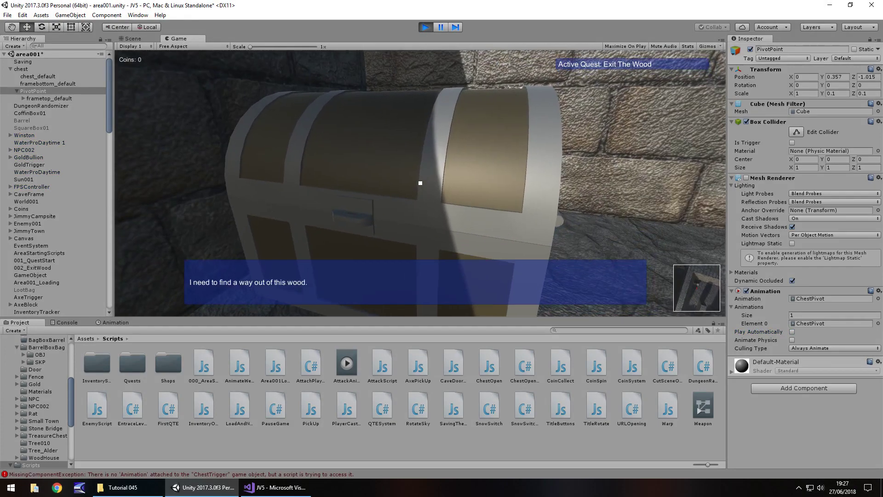
key(w)
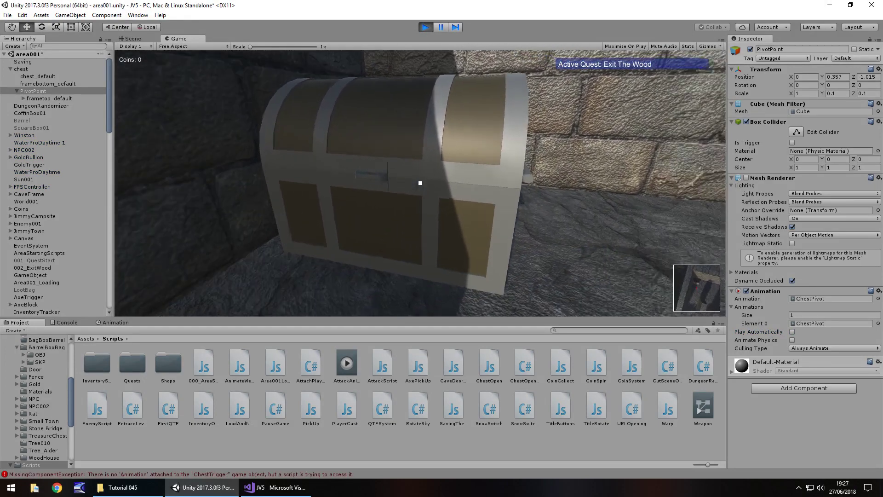
key(s)
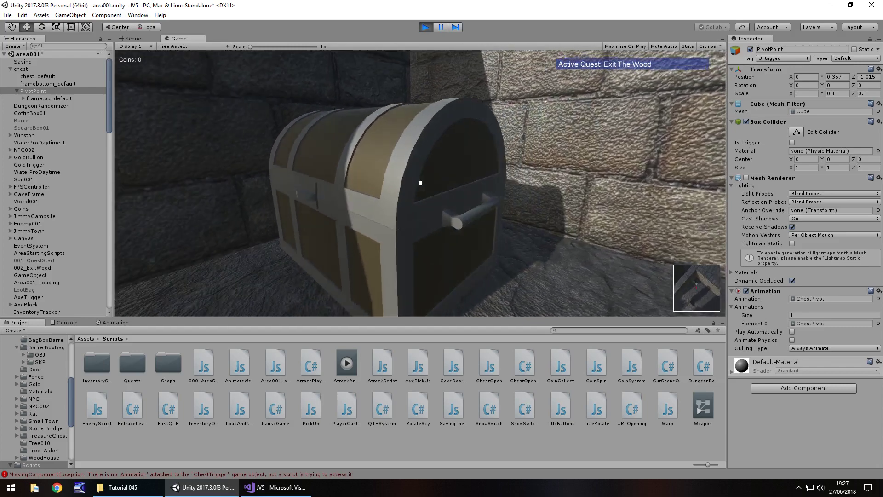
key(d)
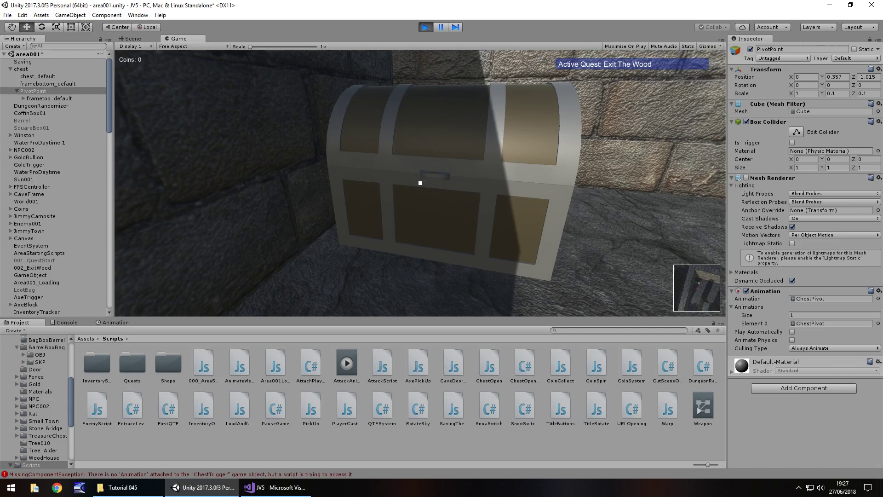
key(ctrl+p)
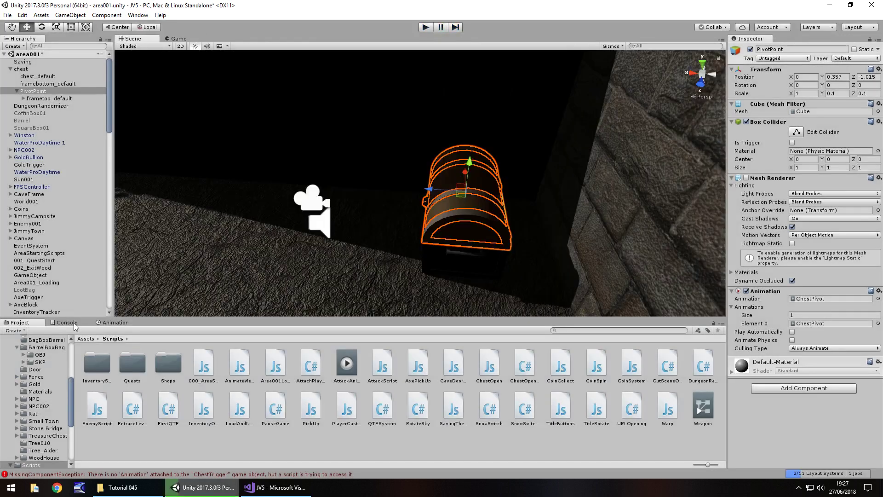
Read the script error reported in the console
click(74, 324)
click(27, 323)
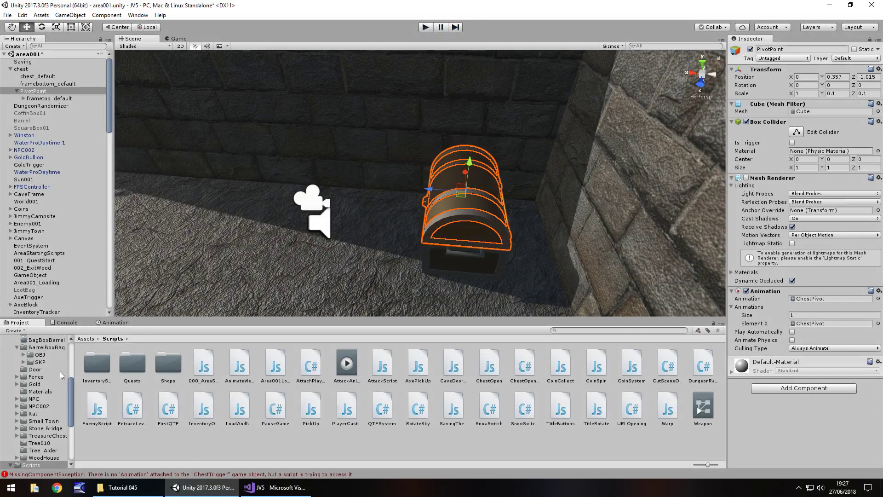
click(67, 324)
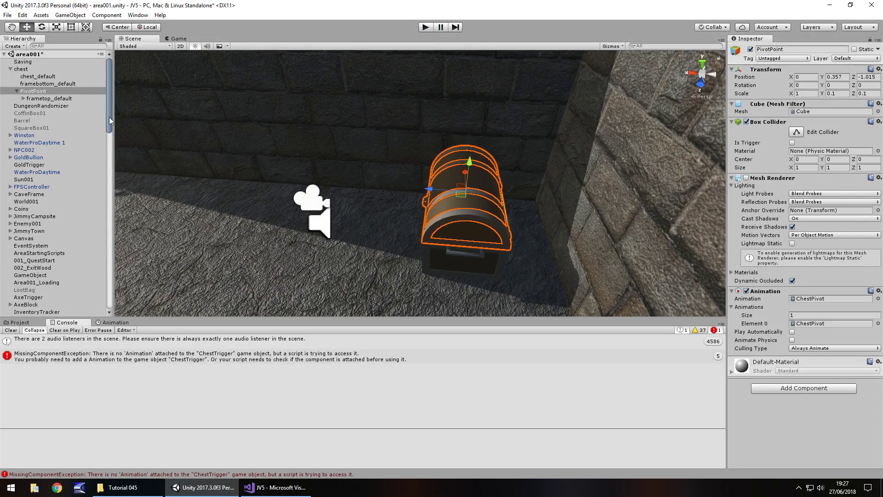
Inspect the Chest Opening script's object references on ChestTrigger and return to ChestOpening.cs in Visual Studio
drag(108, 106, 71, 315)
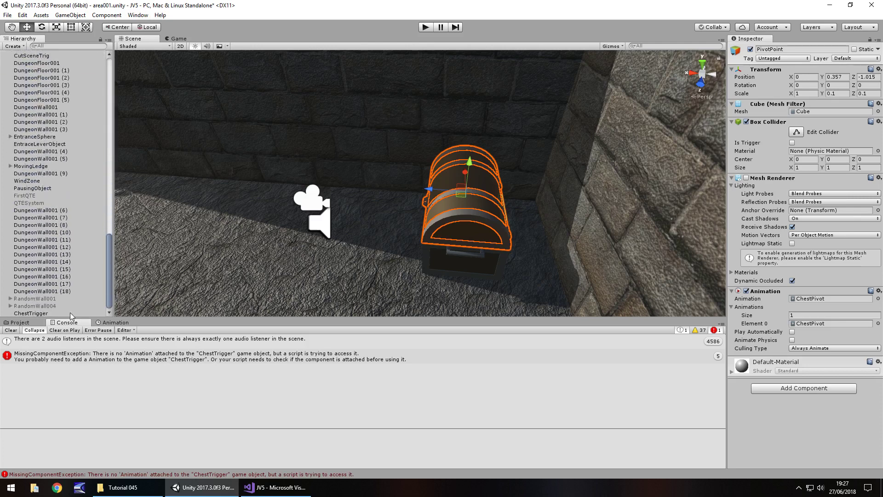
click(47, 313)
click(20, 324)
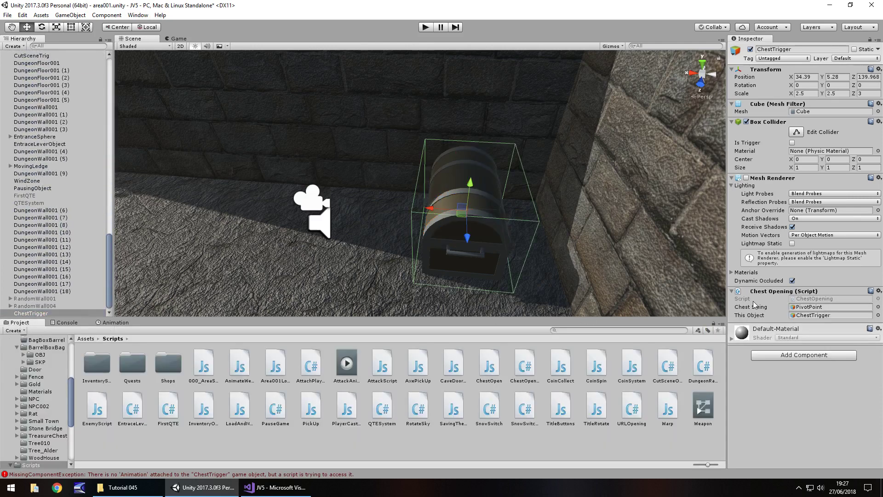
click(276, 487)
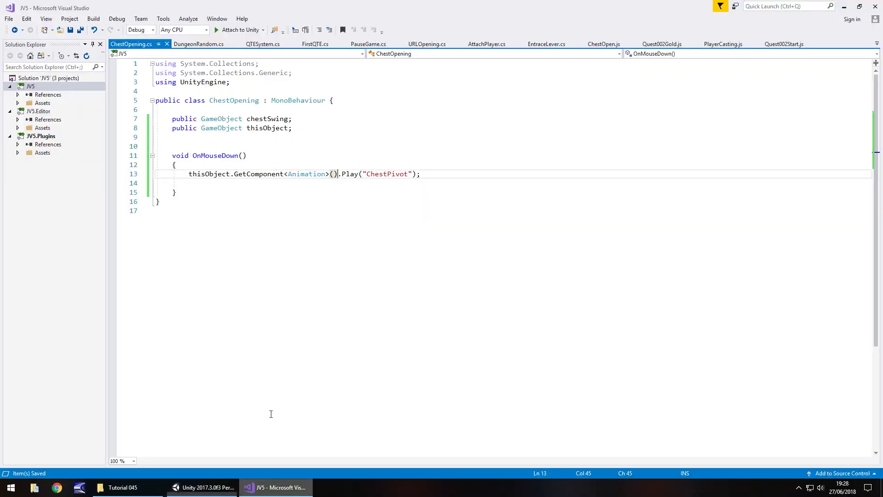
Replace thisObject with chestSwing in the ChestPivot animation Play line of ChestOpening.cs and save the script
drag(189, 175, 231, 178)
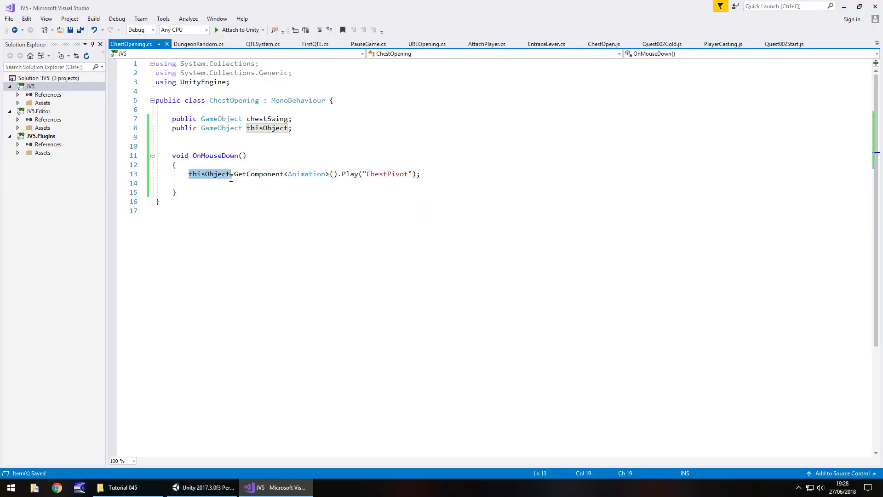
key(BackSpace)
text(chestSwing)
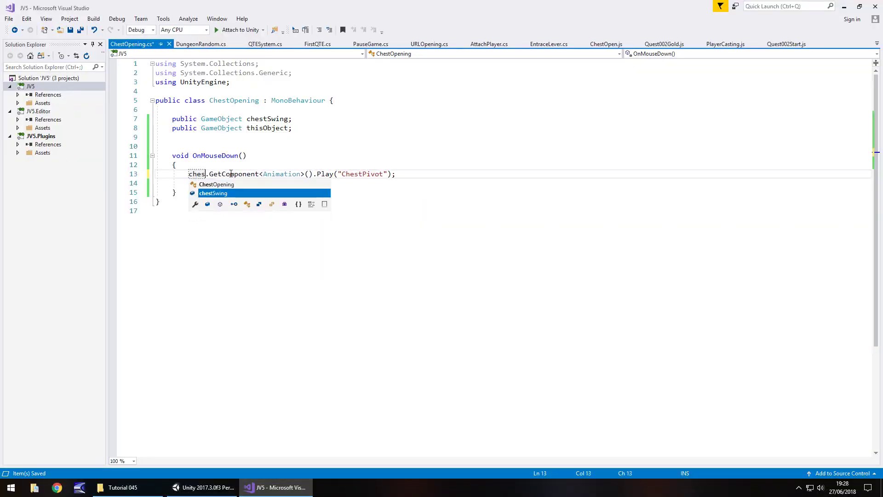
key(ctrl+s)
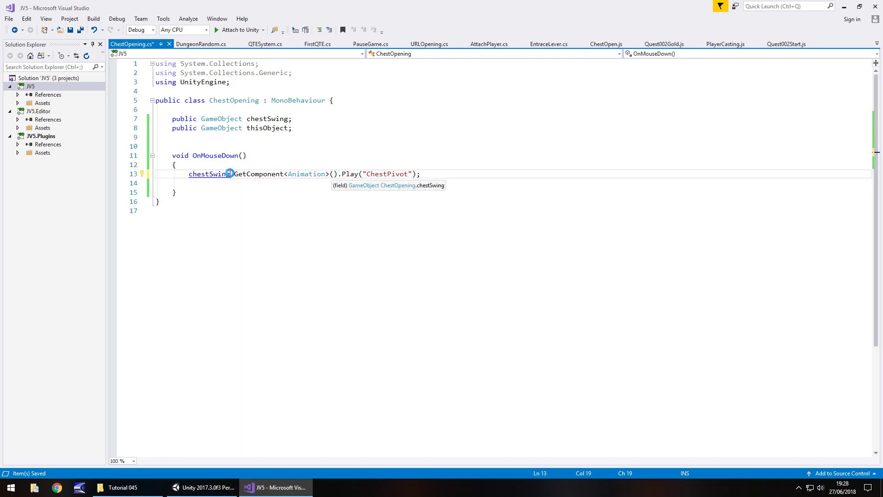
Switch to Unity, test opening the chest in play mode, and review the ChestOpening script in Visual Studio before returning to Unity
click(202, 487)
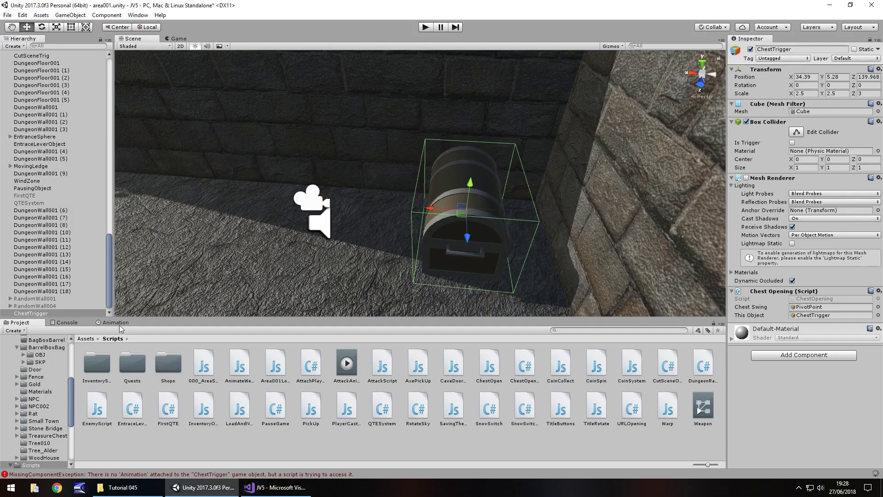
click(426, 27)
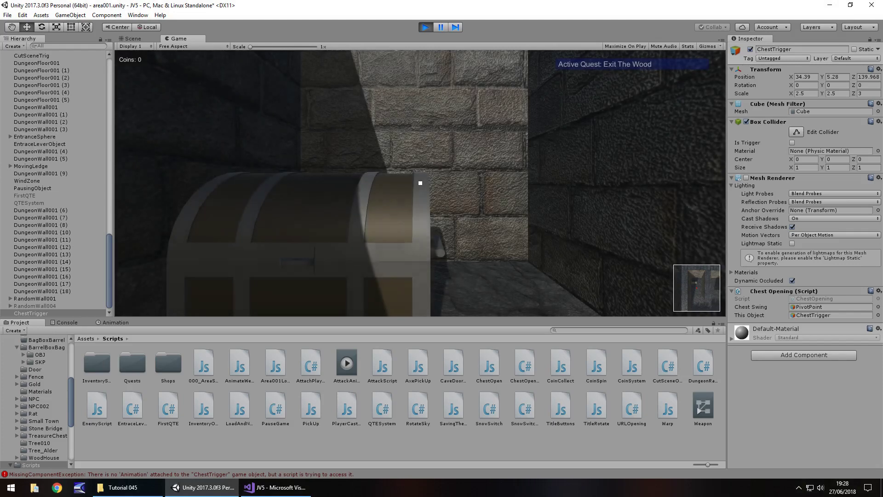
key(e)
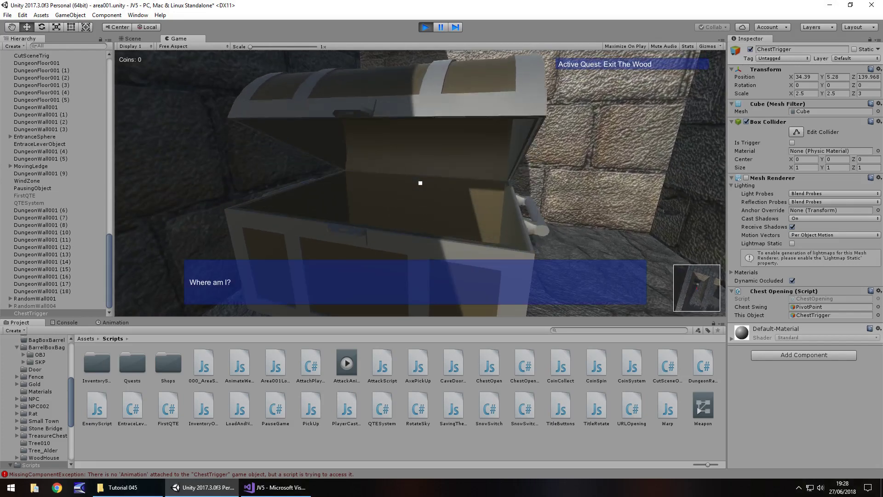
key(ctrl+p)
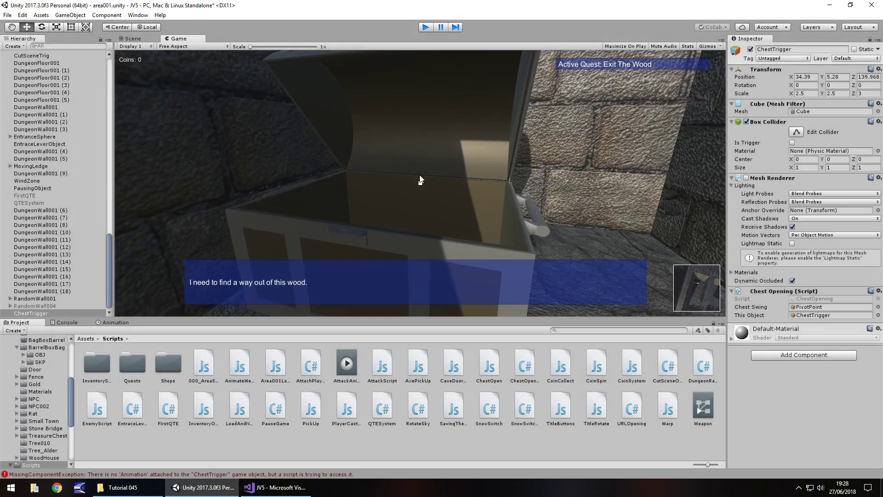
click(276, 488)
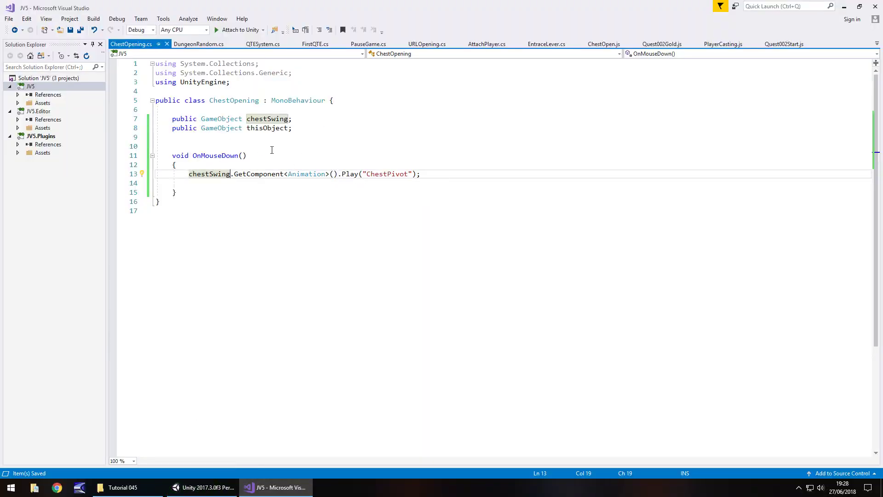
click(203, 487)
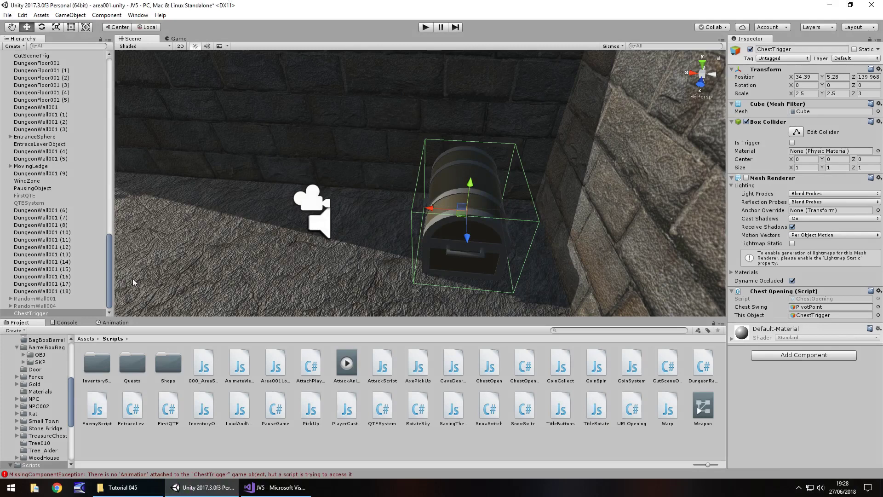
Show the root Assets folder, save the current scene, and create a new scene
drag(71, 414, 64, 364)
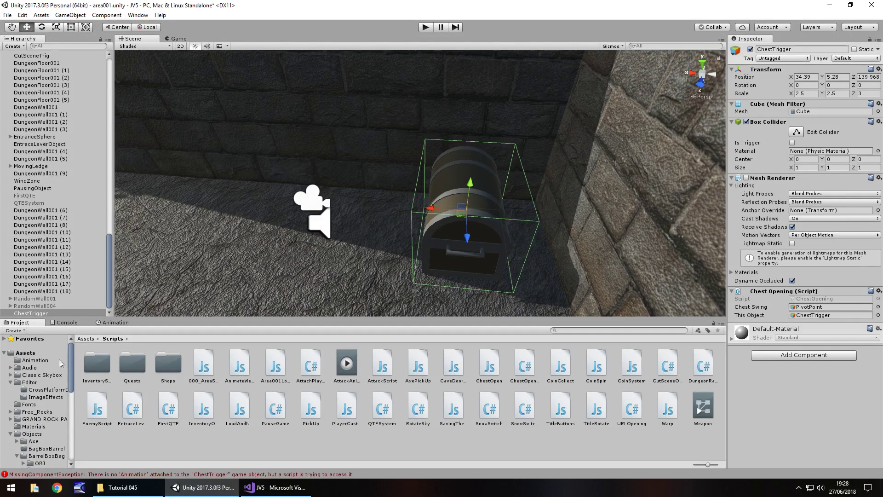
click(25, 352)
click(285, 400)
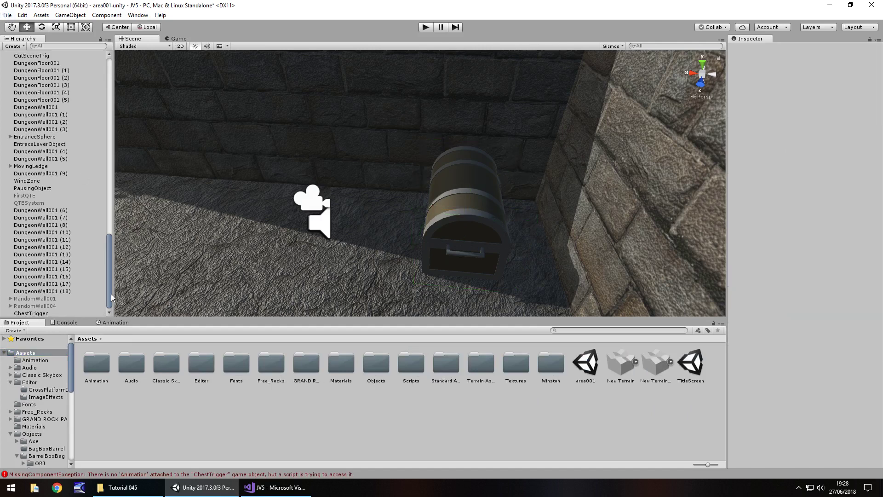
key(ctrl+s)
click(8, 15)
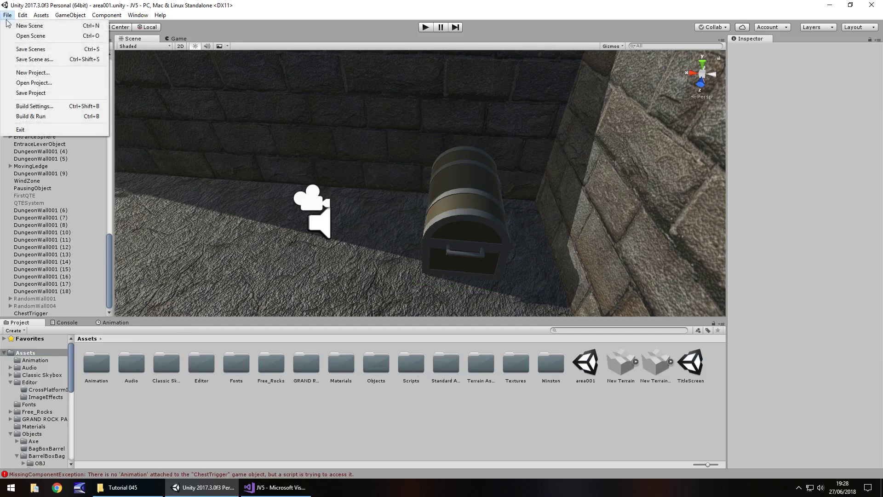
click(29, 25)
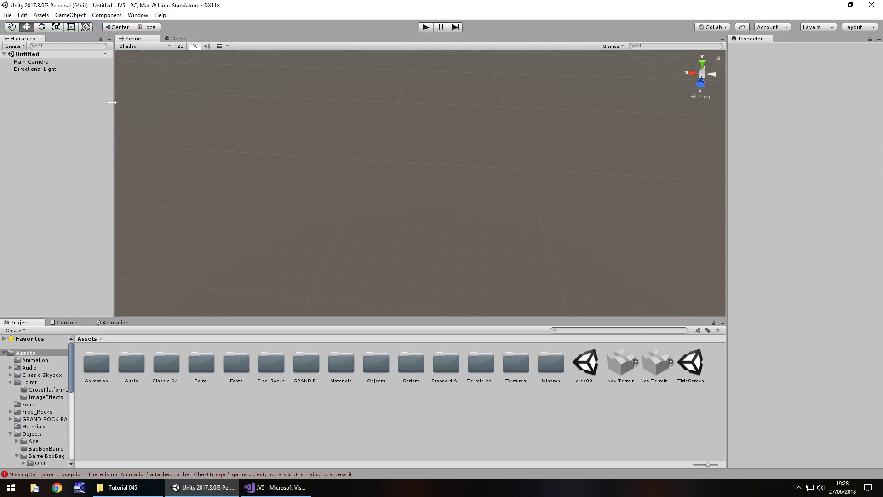
Add a UI Raw Image to the new scene and set its anchors to stretch in both directions
click(70, 16)
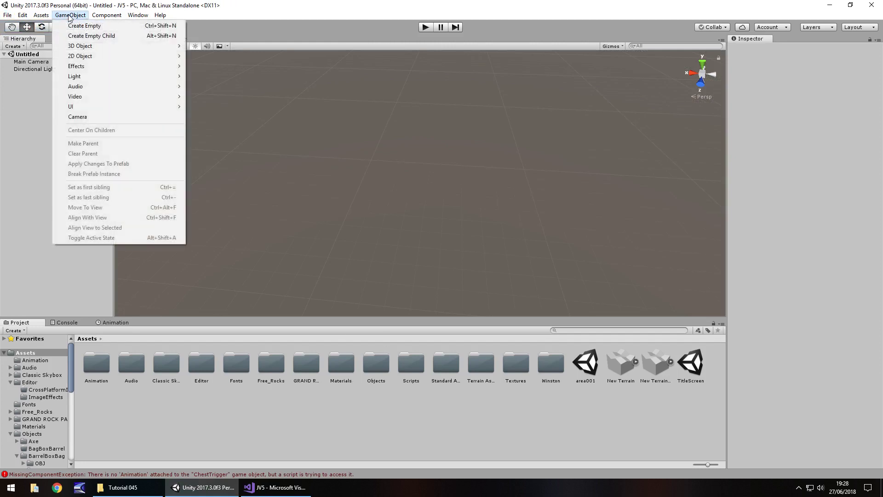
mouse_move(85, 107)
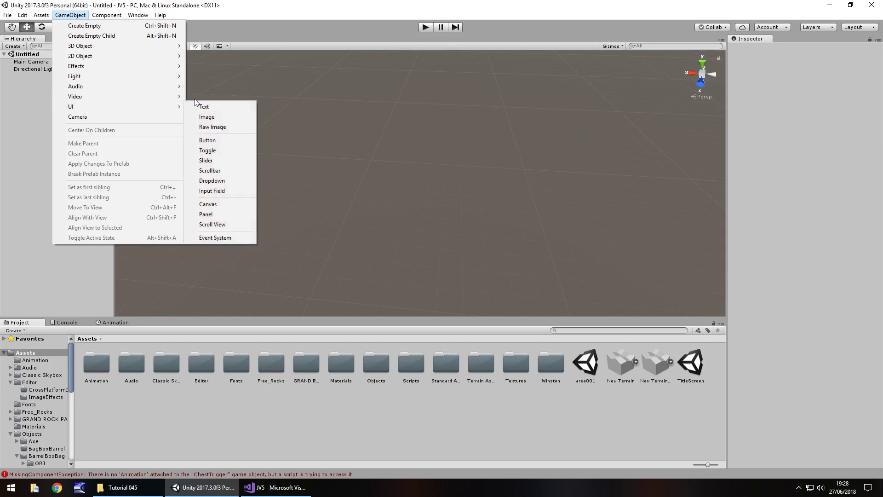
click(217, 130)
click(744, 91)
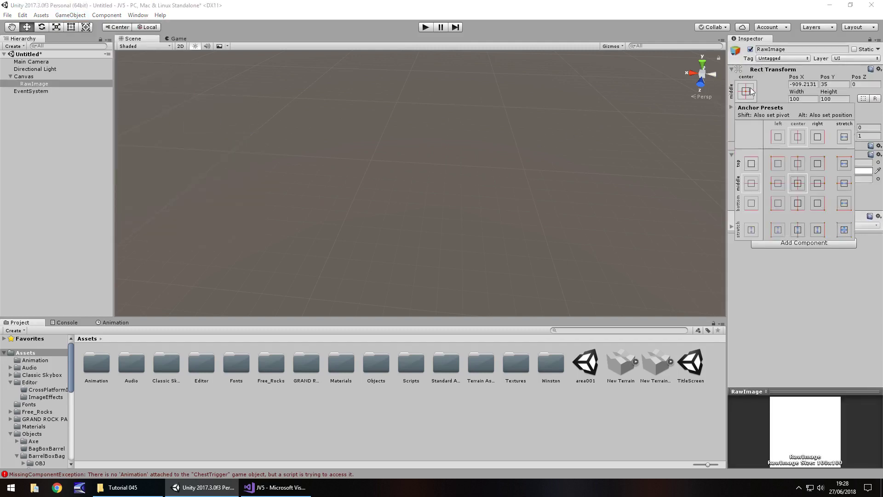
click(845, 229)
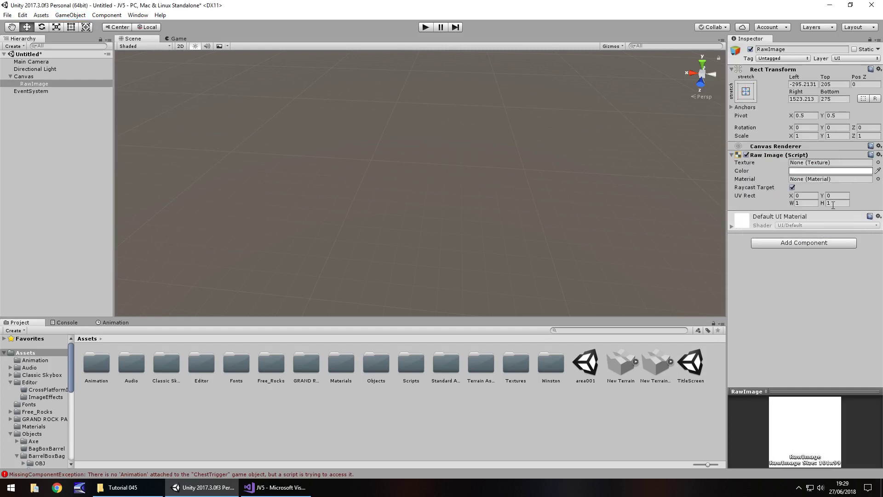
Change the Raw Image's colour to black, hex 000000FF
click(812, 170)
drag(138, 103, 138, 126)
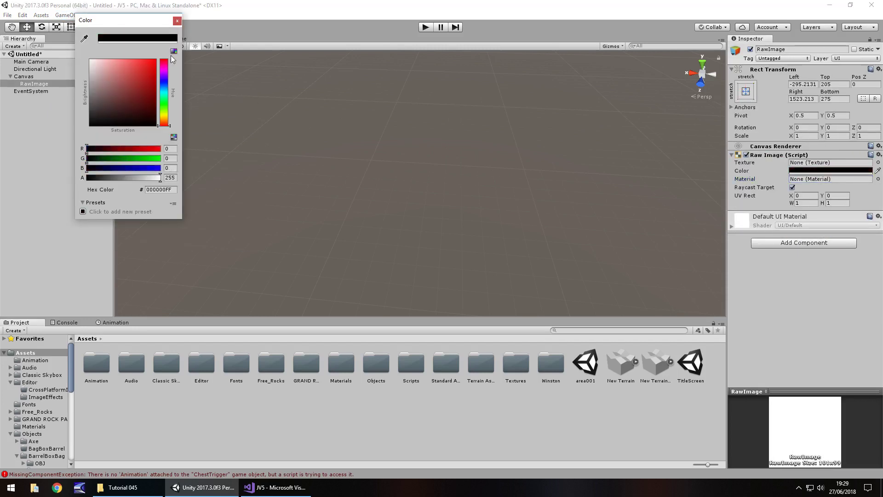
click(177, 20)
Set the black Raw Image's left, top, right and bottom offsets to 0 and frame it in the scene
click(813, 84)
text(0)
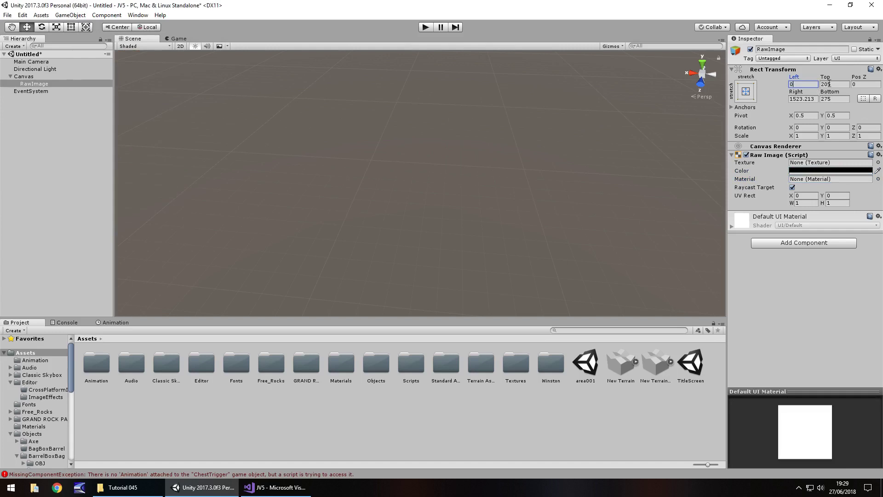
key(Tab)
text(0)
key(Tab)
text(0)
key(Tab)
text(0)
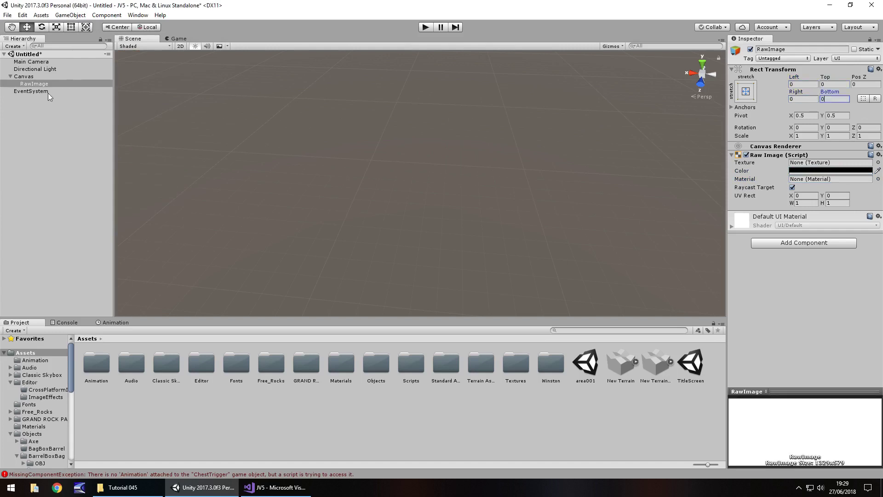
double_click(46, 84)
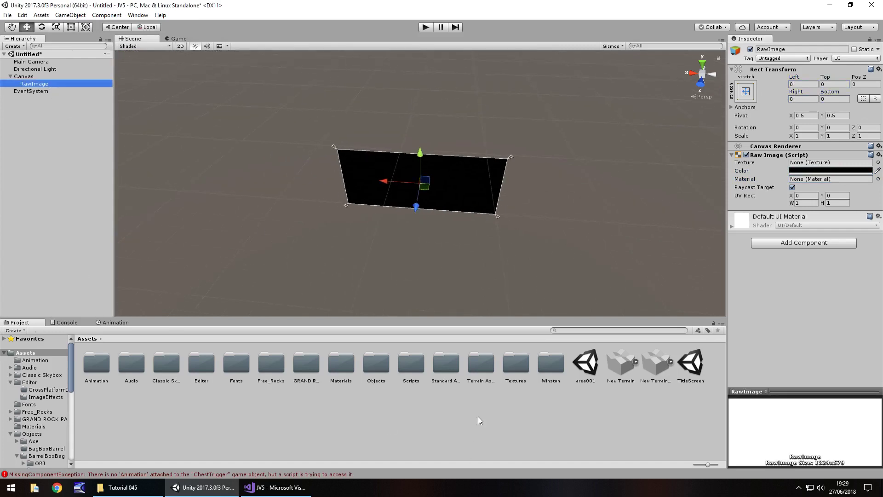
Import the JVLogo image from the Tutorial 045 folder in File Explorer into Unity's Textures folder
double_click(515, 365)
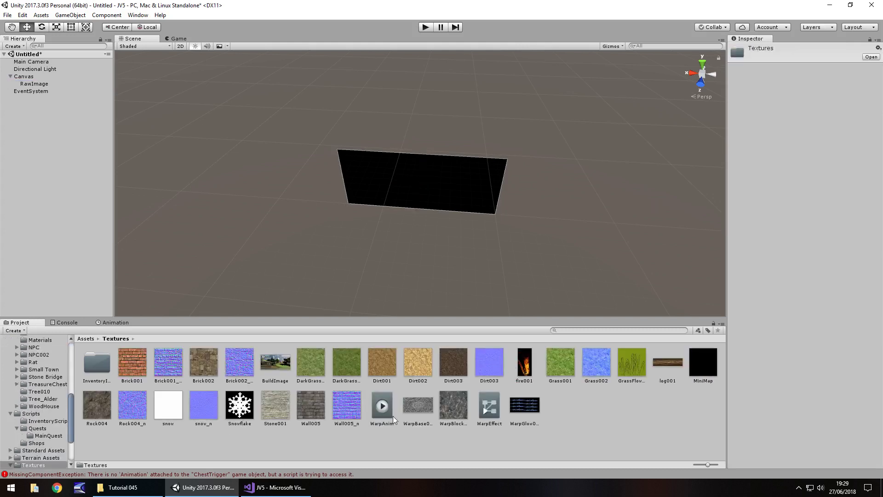
click(123, 487)
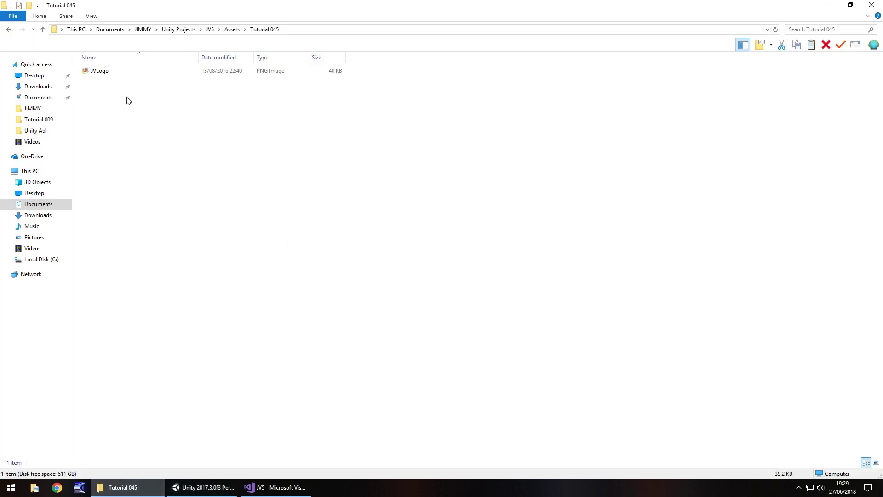
drag(99, 71, 604, 432)
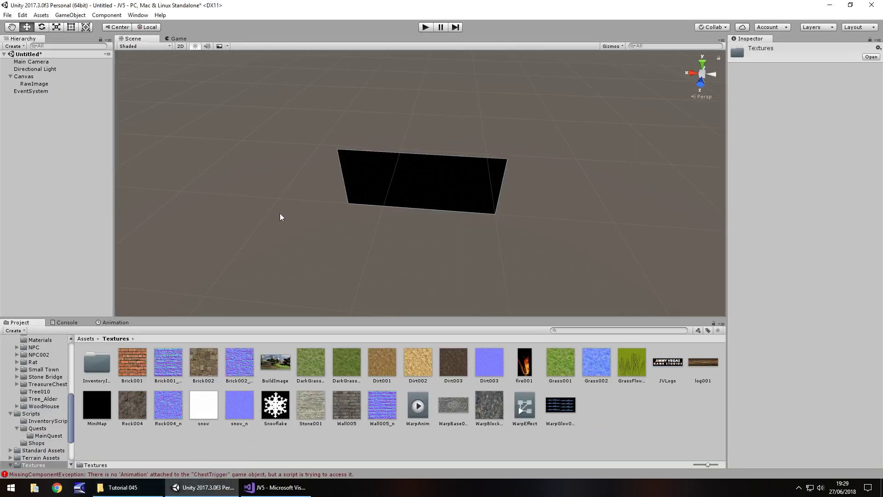
Add a second UI Raw Image and assign the JVLogo texture to it
click(70, 15)
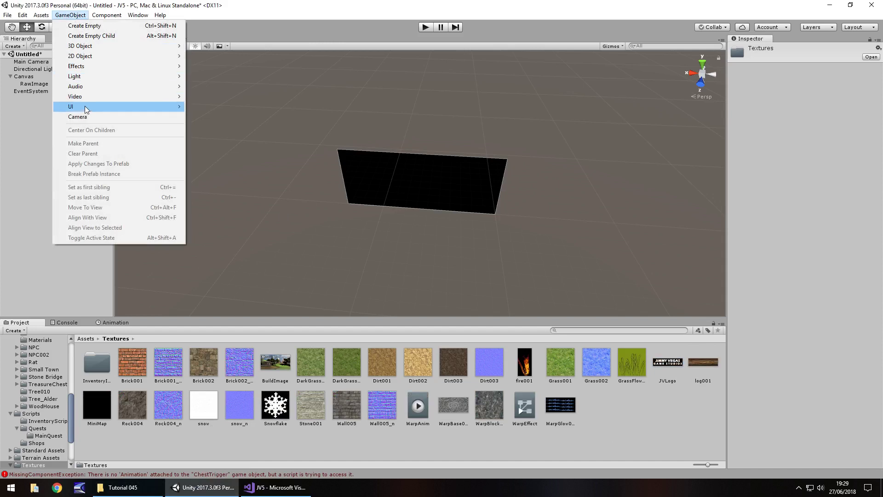
mouse_move(162, 109)
click(212, 127)
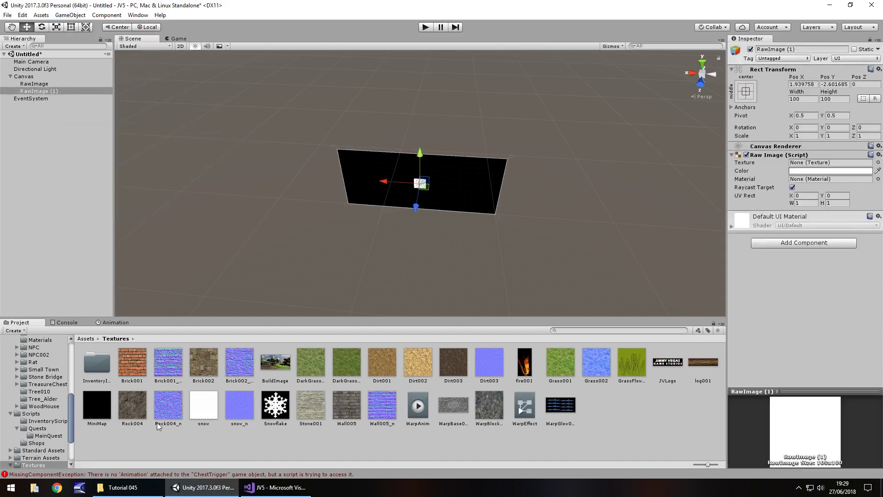
drag(668, 367, 818, 164)
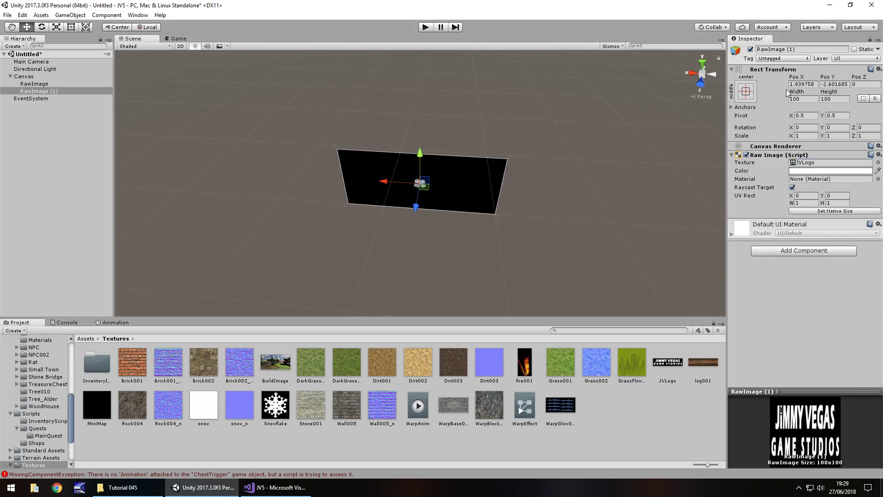
Centre the logo image on the canvas with Pos X and Pos Y at 0 and frame it in the scene
text(0)
key(Tab)
text(0)
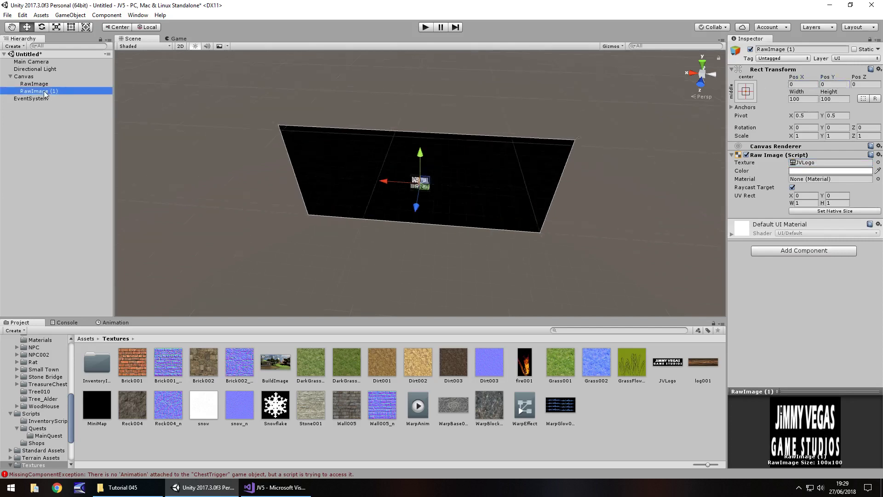
double_click(43, 90)
right_drag(474, 178, 492, 159)
scroll(492, 157, down, 3)
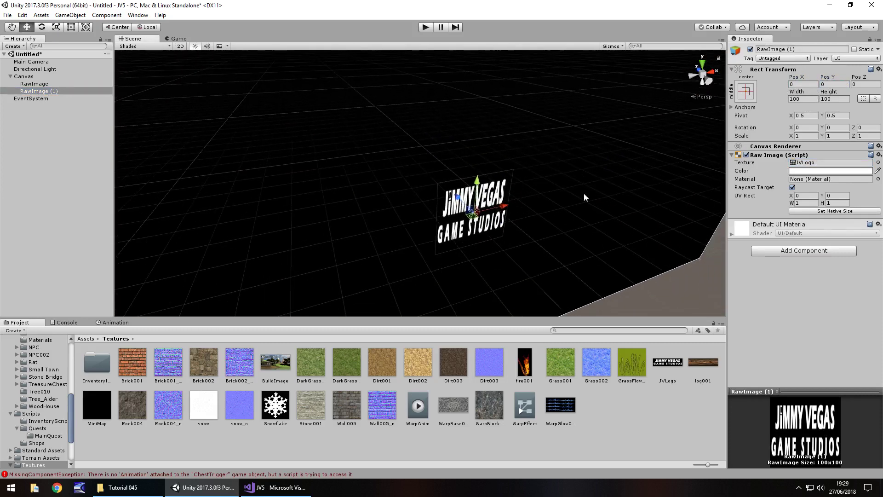
Set the logo image's height to 200 and its width first to 400, then 500
click(838, 100)
text(200)
key(shift+Tab)
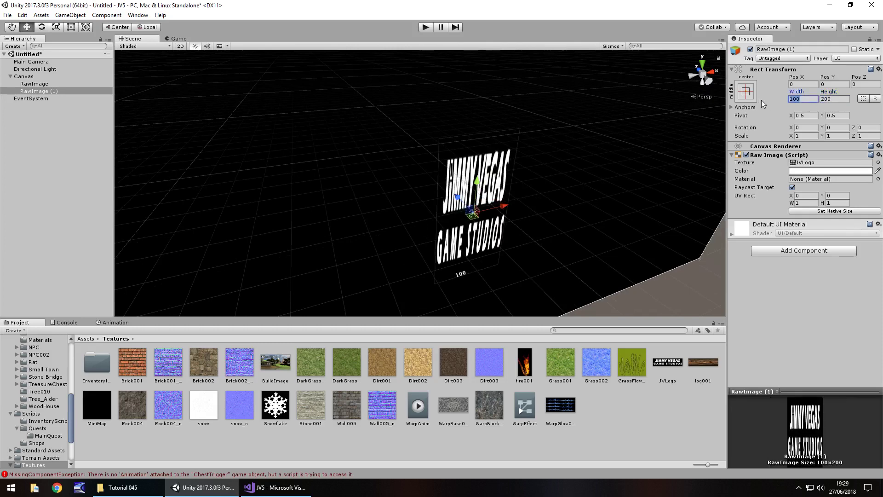
text(400)
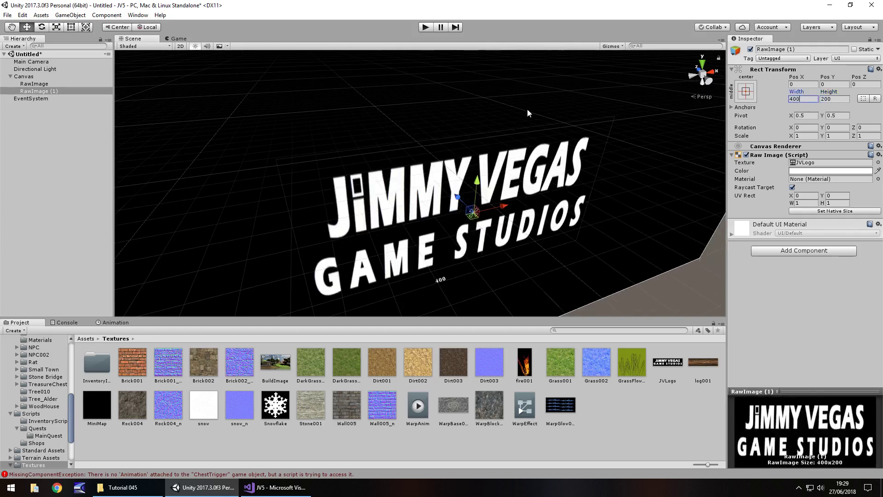
double_click(804, 99)
text(500)
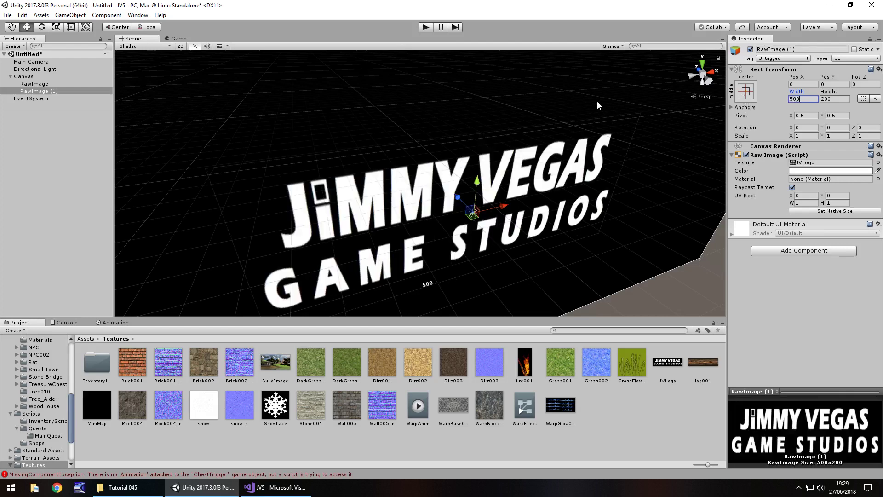
Preview the logo screen in play mode, stop it, and set the logo image's width to 600
click(427, 27)
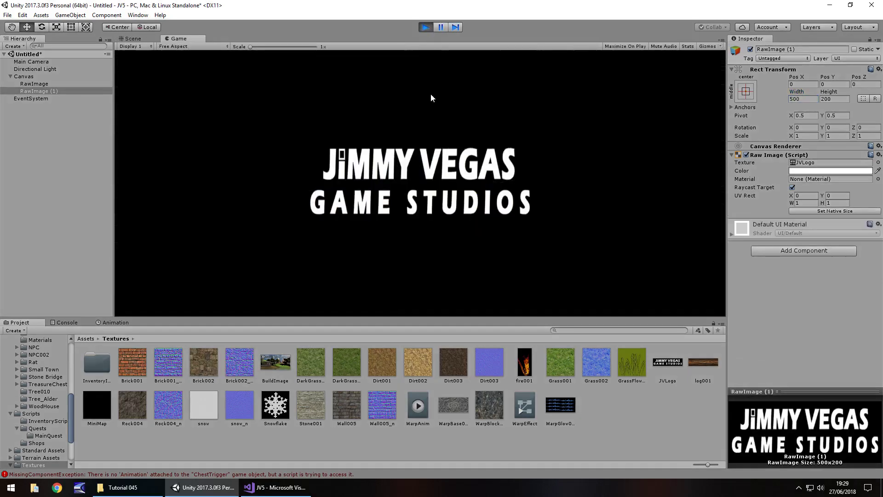
click(426, 28)
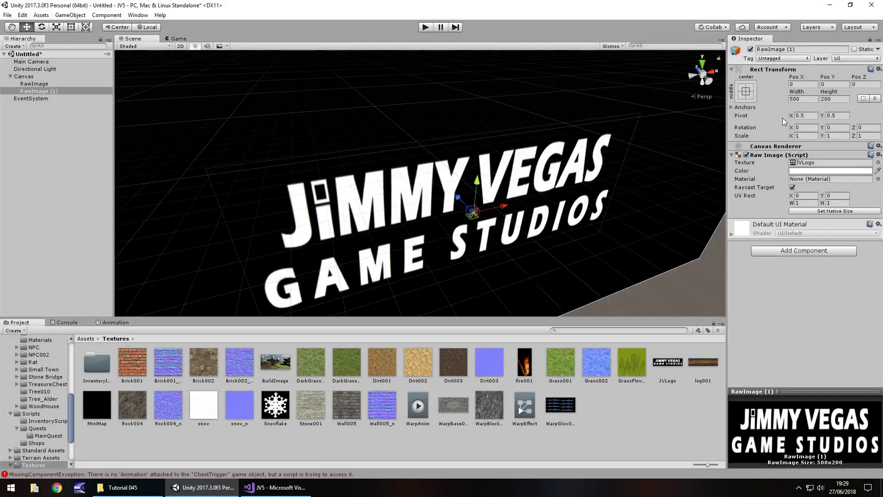
click(809, 98)
text(600)
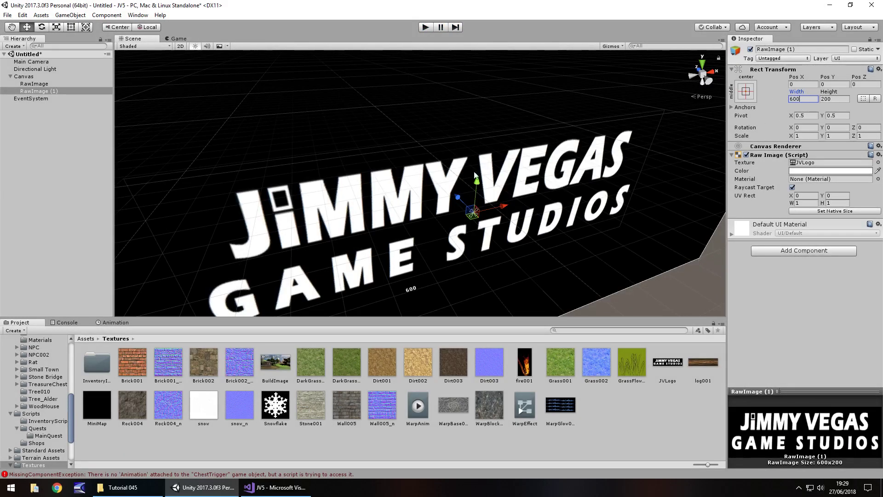
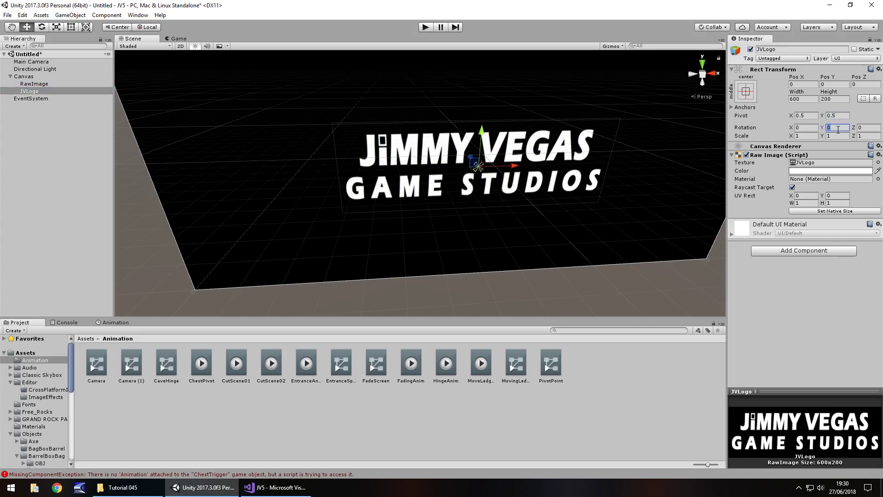
Try a Y rotation of 11.59 on the JVLogo image, set it to 90, and check it briefly in play mode
text(11.59)
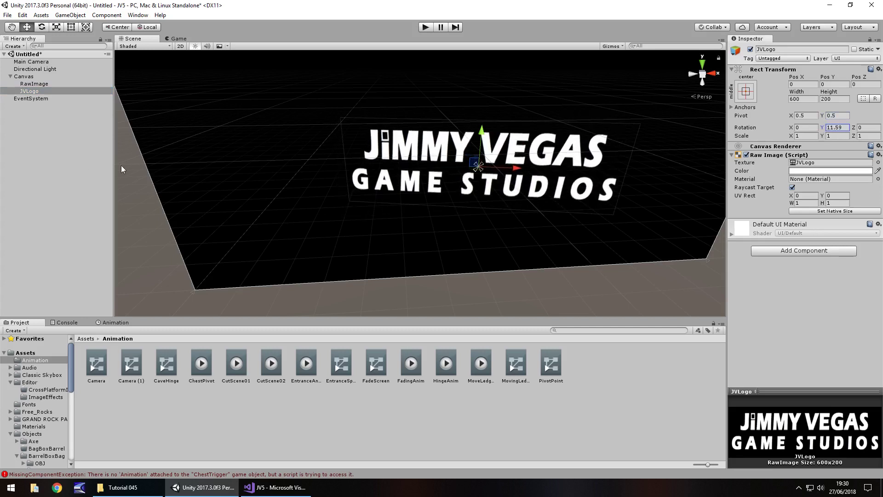
key(Return)
text(90)
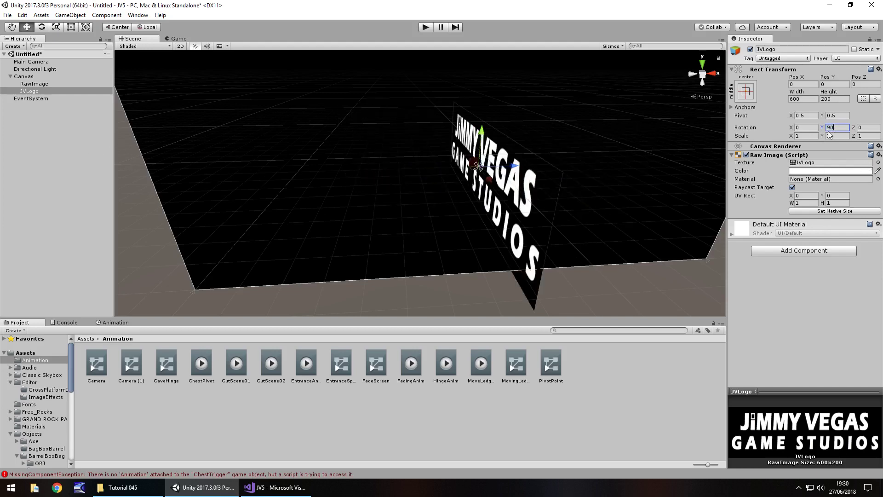
click(425, 28)
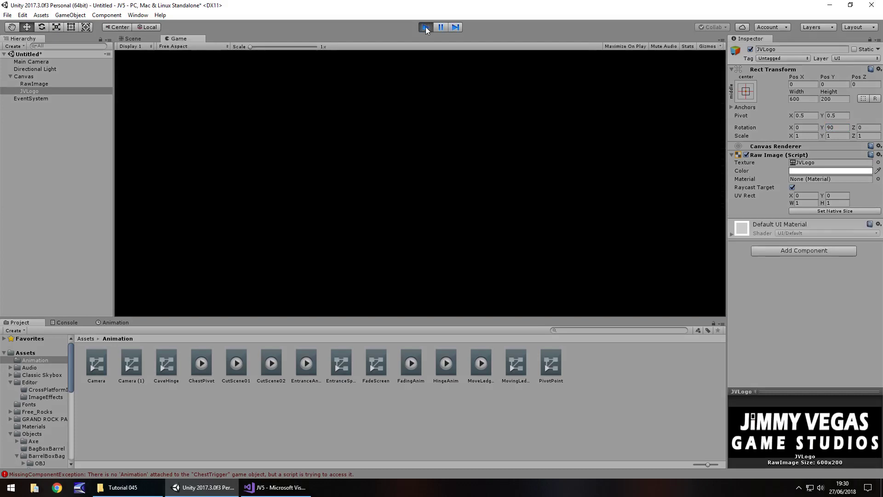
click(426, 27)
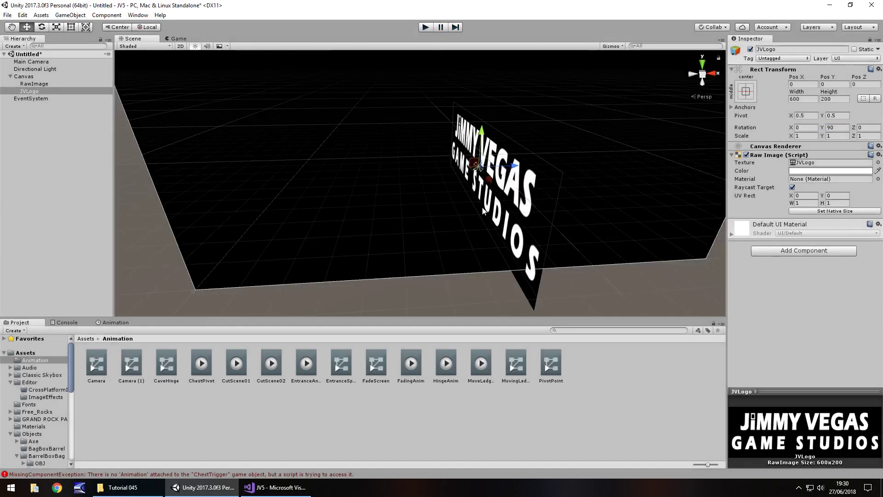
Create an animation clip named SplashAnim for the JVLogo image in the project's Animation folder
right_click(584, 368)
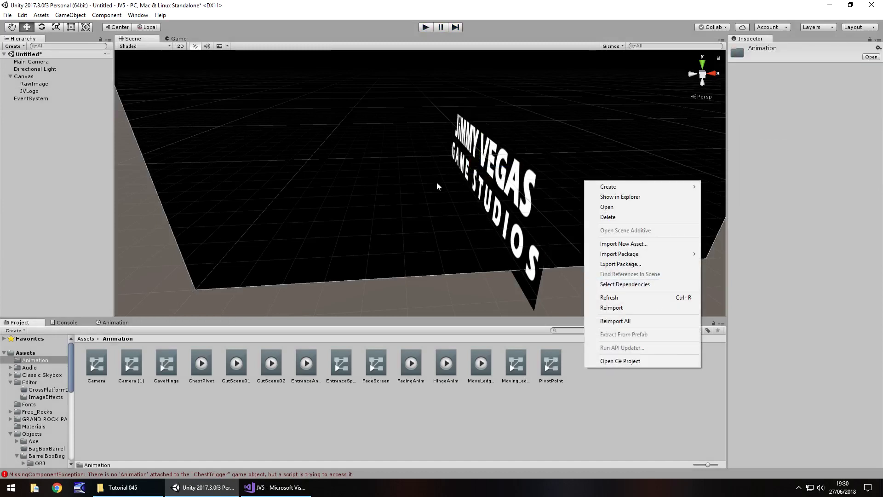
click(29, 91)
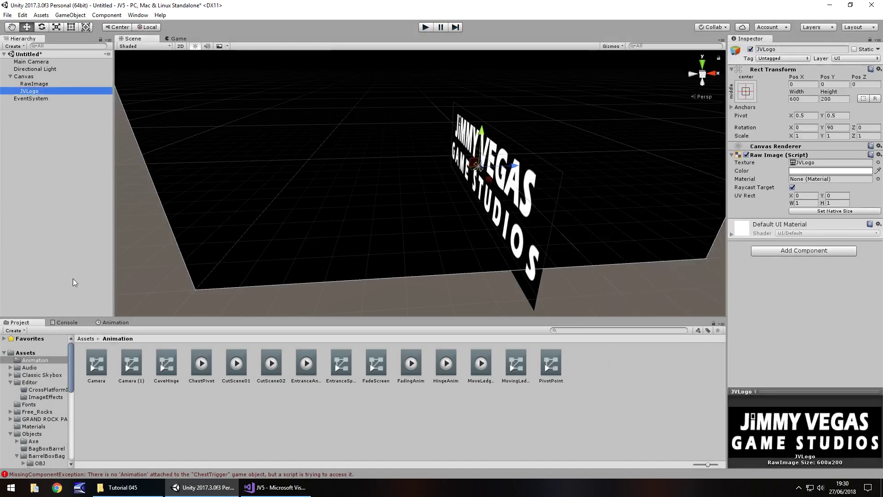
click(112, 322)
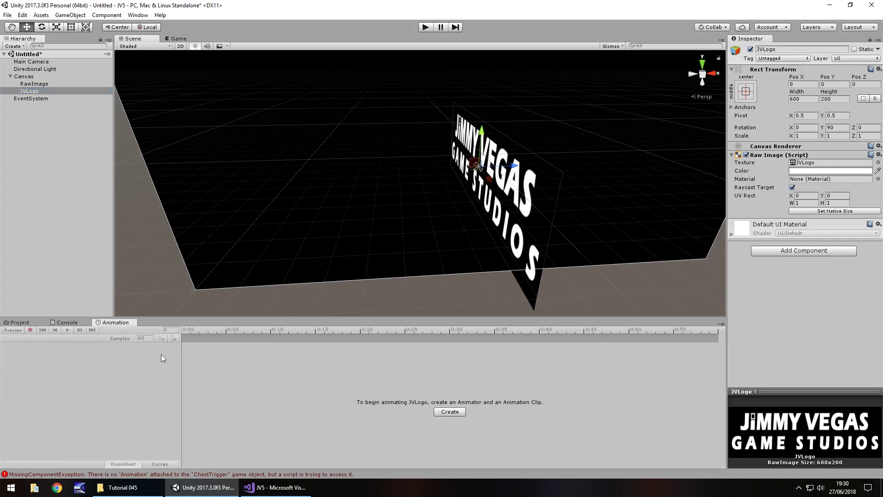
click(442, 415)
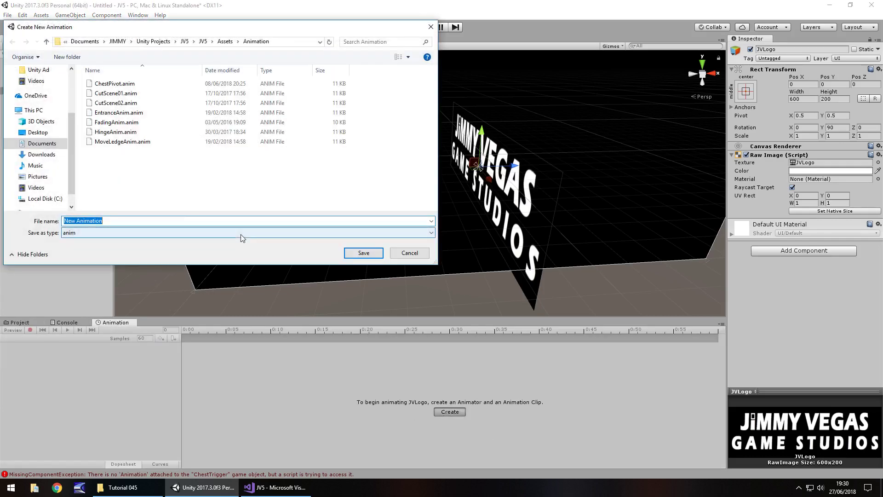
text(SplashAnim)
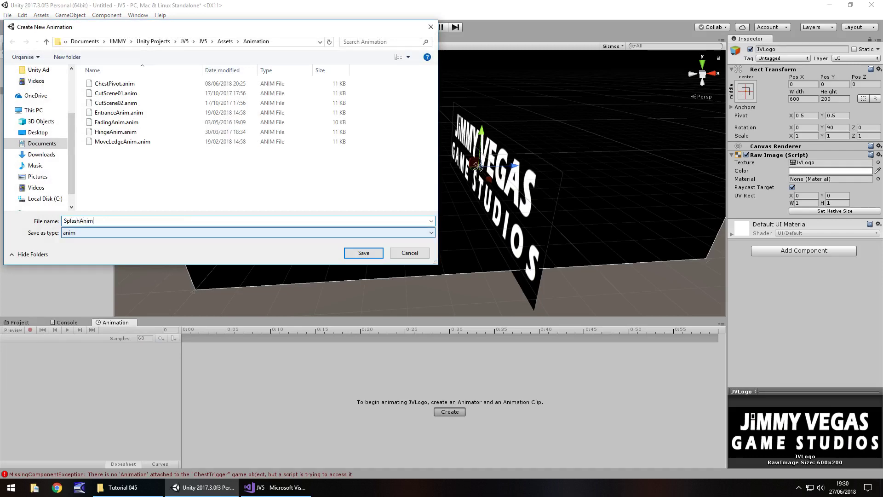
key(Return)
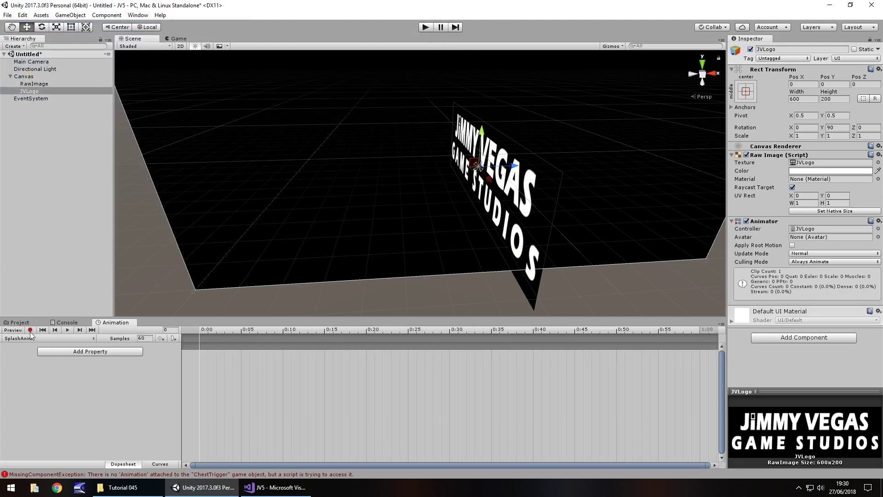
Start recording SplashAnim and key the JVLogo image's Y rotation at 90 on frame 0
click(30, 330)
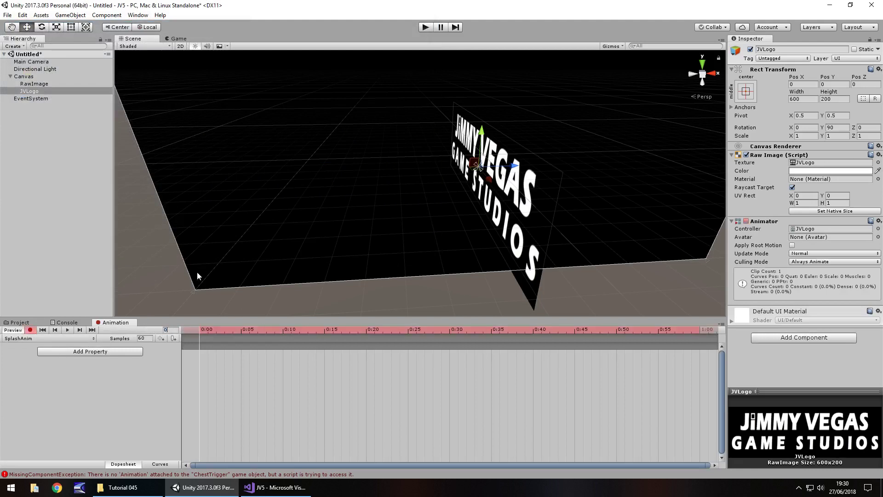
click(836, 127)
key(BackSpace)
text(90)
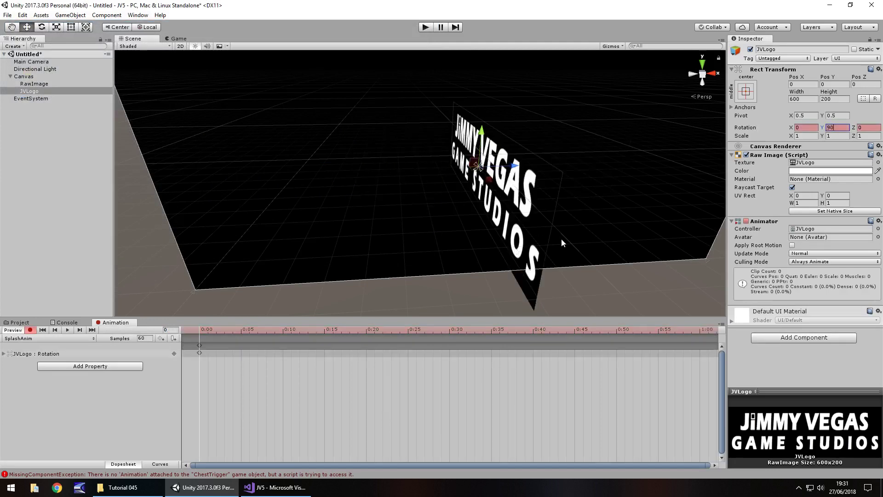
key(Return)
Key the JVLogo image's Y rotation at 0 on frame 30 and stop recording
click(164, 330)
text(30)
key(Return)
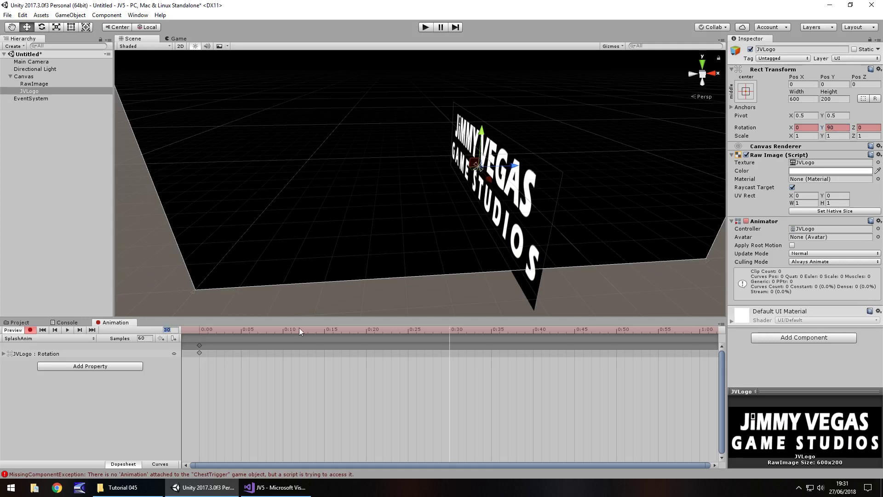
click(837, 127)
text(0)
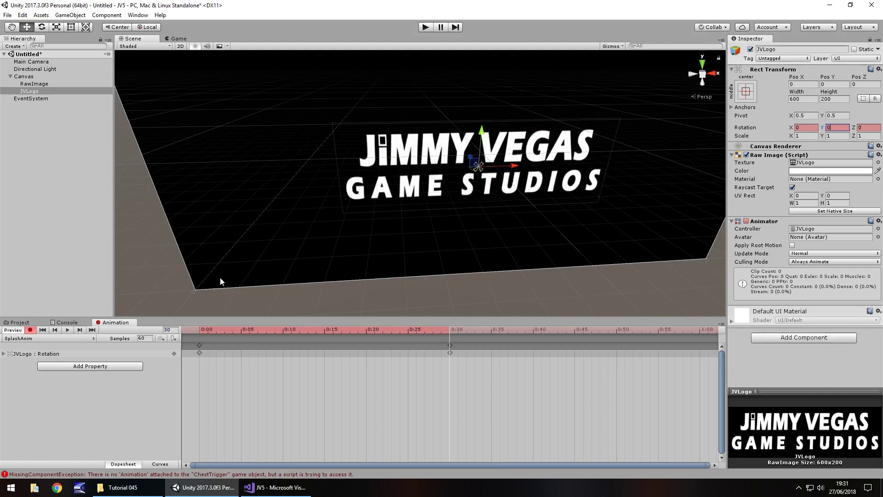
click(30, 330)
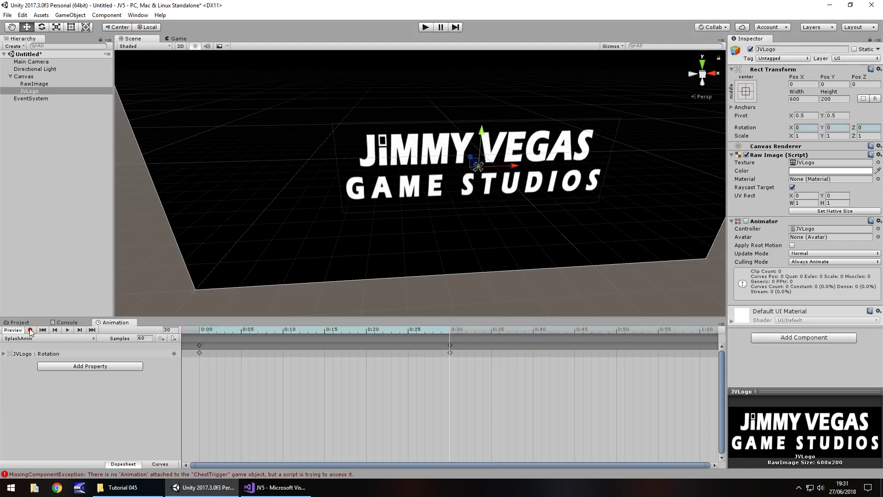
Turn off Loop Time for the SplashAnim clip in the project assets
click(19, 322)
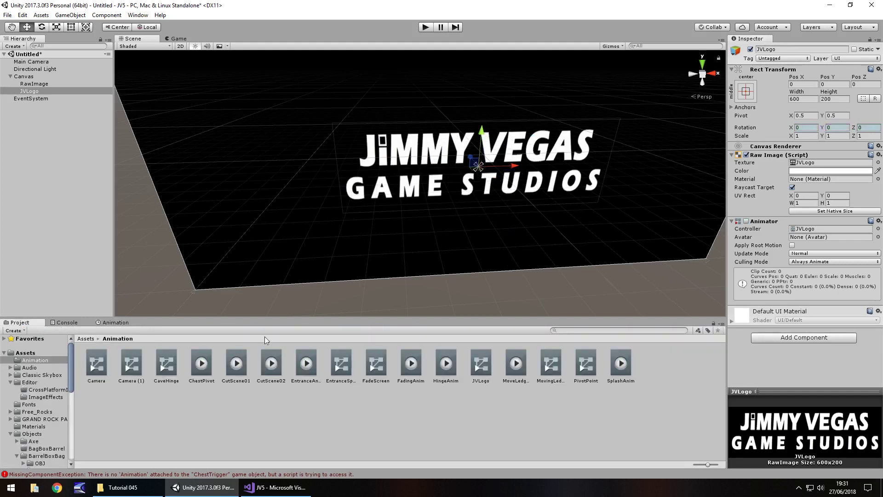
click(620, 364)
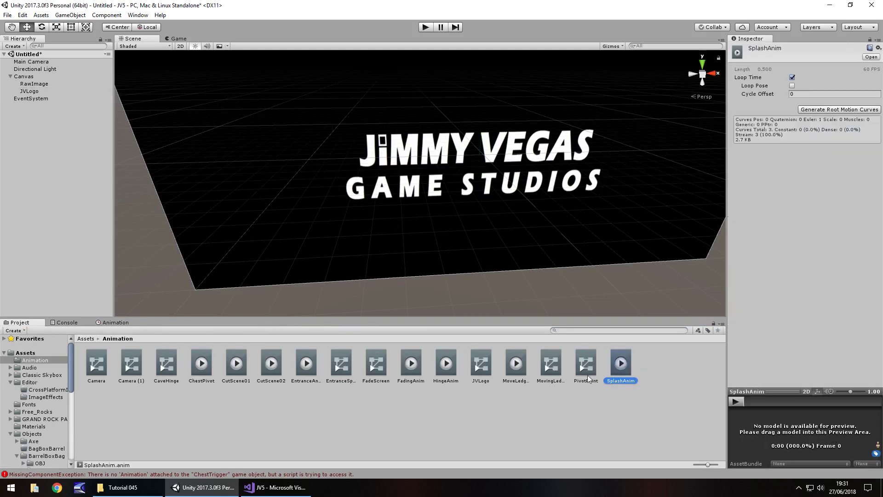
click(878, 40)
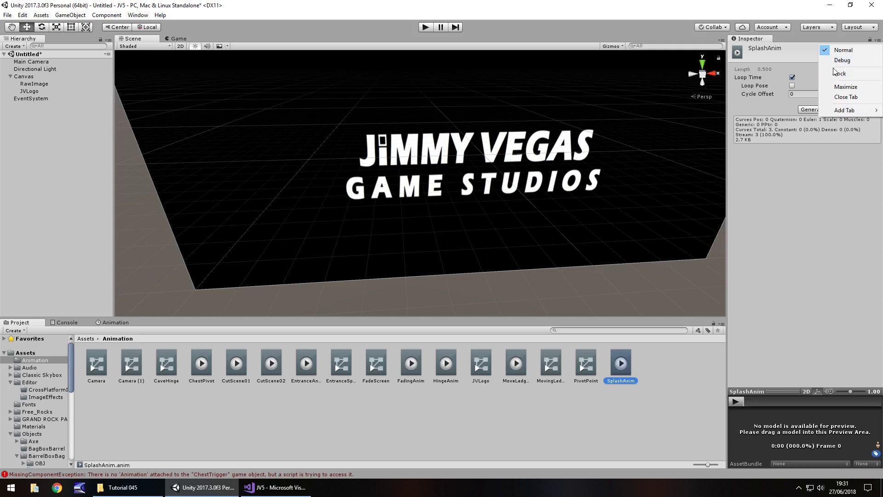
click(767, 211)
click(792, 77)
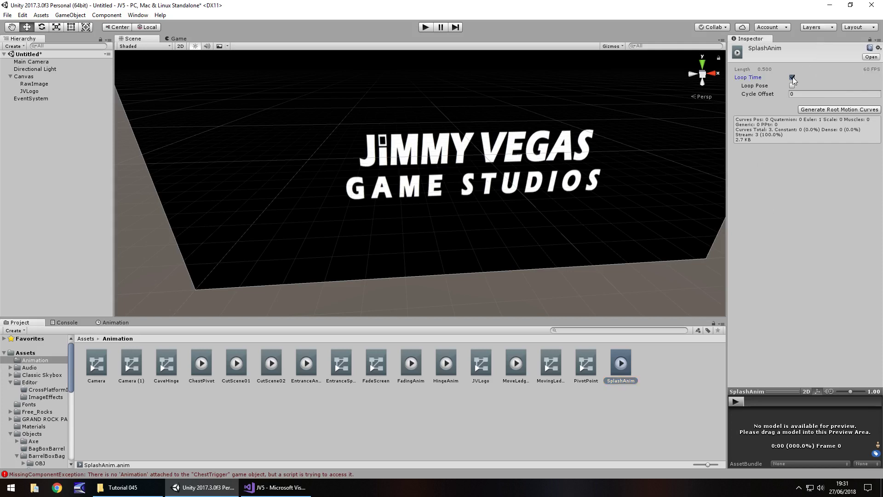
click(453, 426)
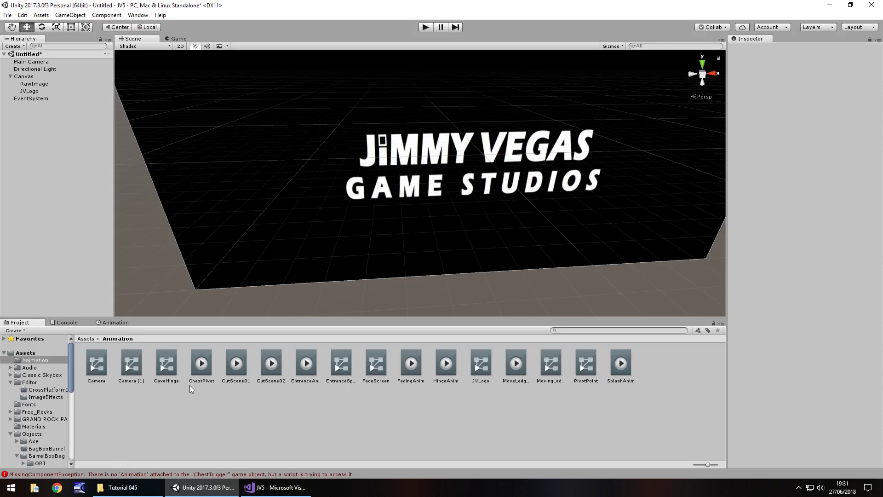
Preview the logo animation in play mode, stop it, and view SplashAnim's rotation keyframes
click(425, 28)
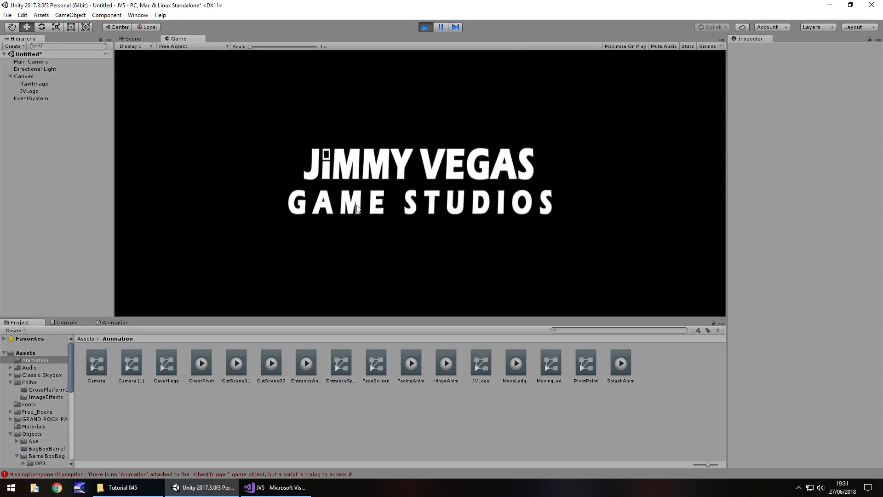
click(426, 27)
click(614, 366)
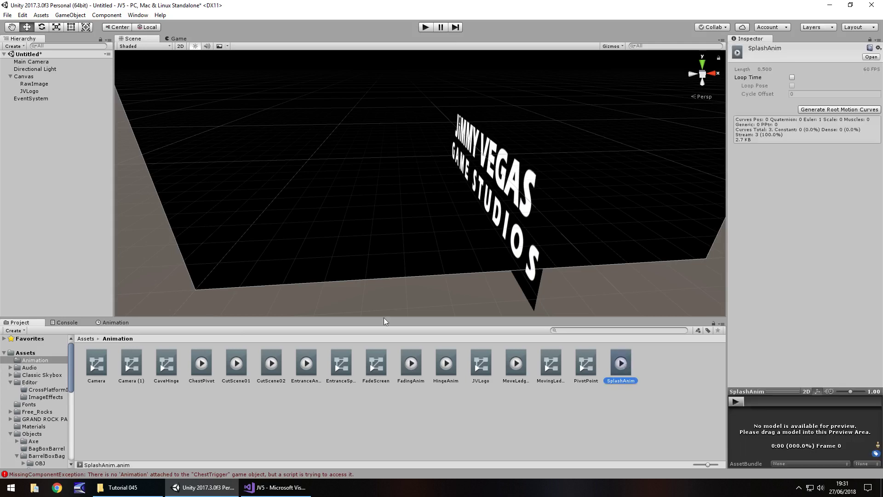
click(114, 323)
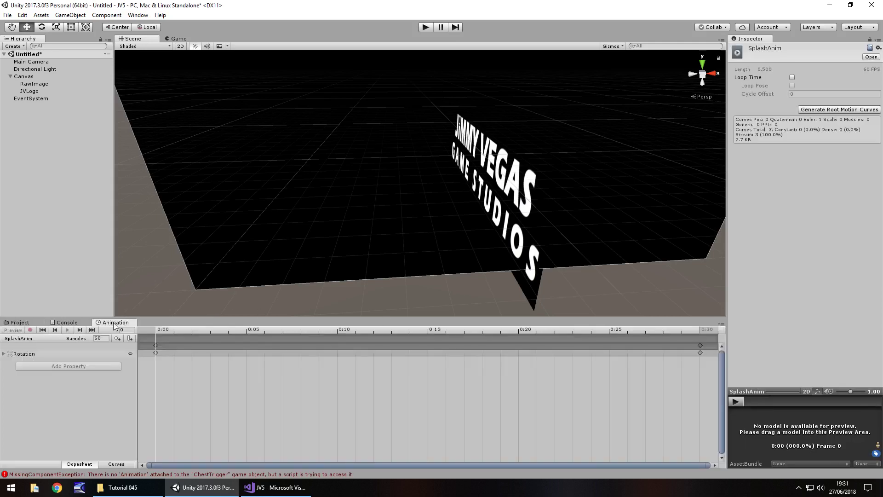
click(128, 329)
click(21, 322)
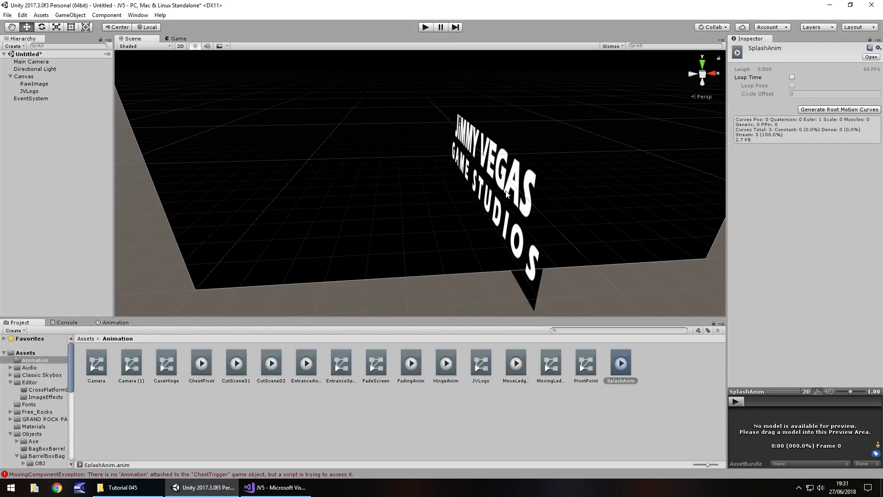
Resume recording the JVLogo image's SplashAnim clip and set the Y rotation on frame 30 to 90
click(41, 90)
click(33, 90)
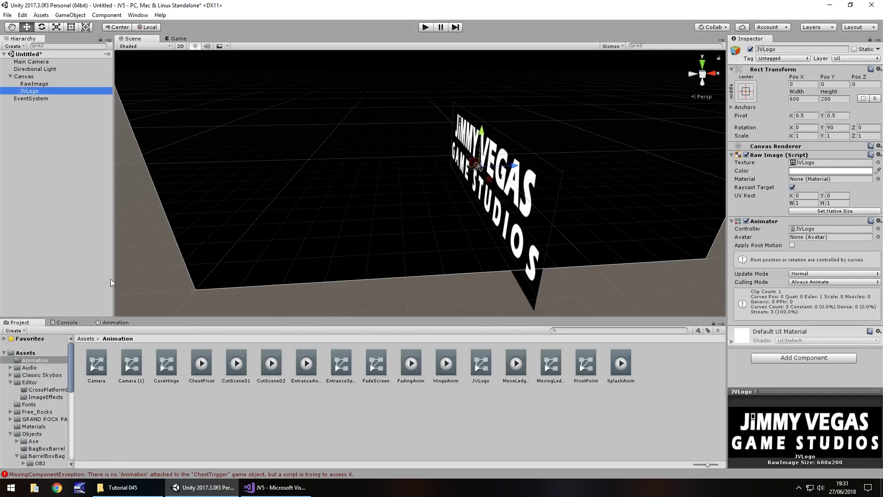
click(115, 323)
click(30, 330)
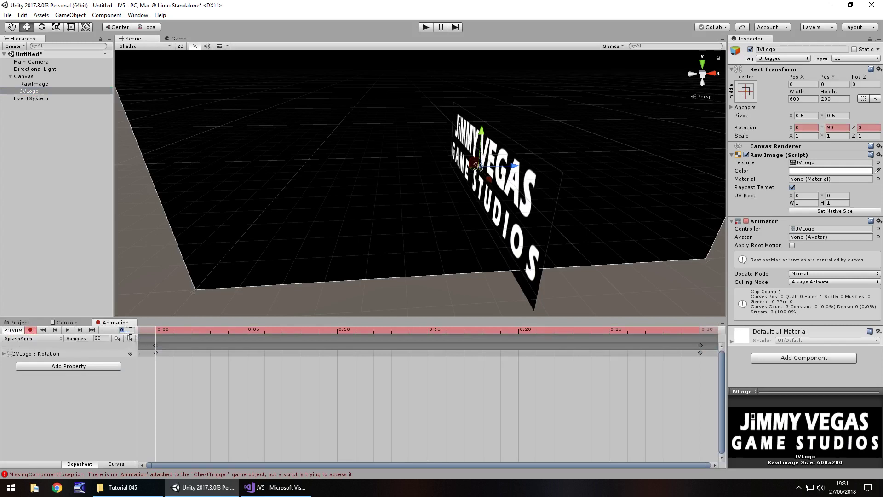
text(30)
key(Return)
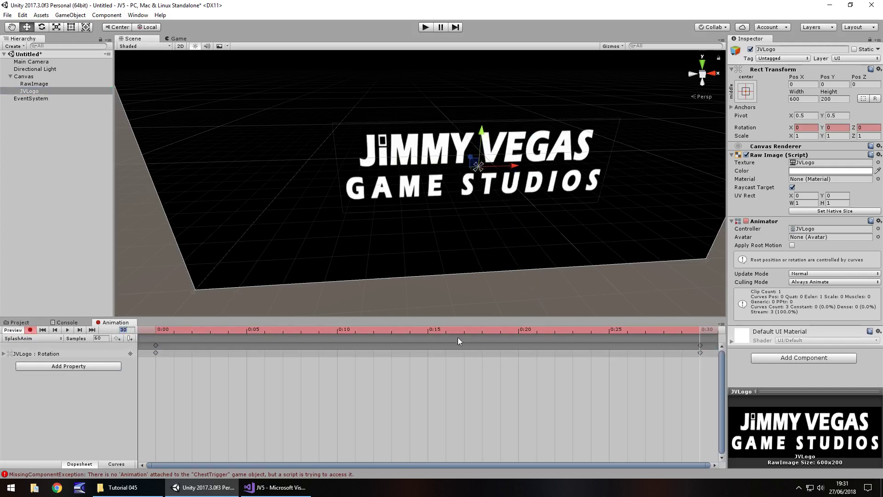
click(837, 127)
text(90)
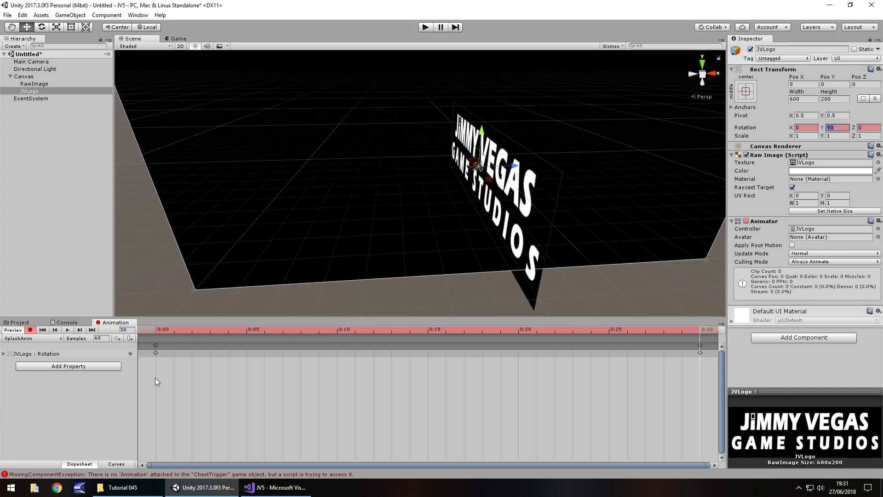
Go to frame 90 of SplashAnim and key the JVLogo image's Y rotation at 0
click(125, 329)
text(60)
key(BackSpace)
key(BackSpace)
text(90)
key(Return)
click(837, 129)
text(0)
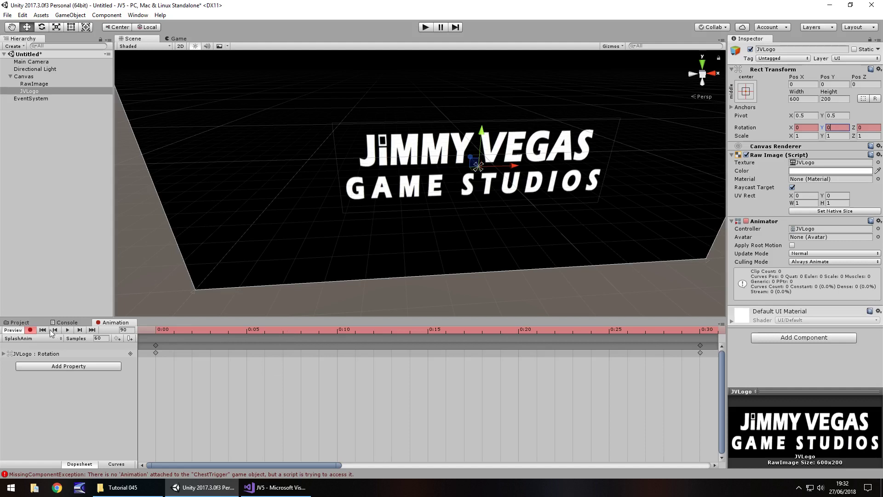
Stop recording SplashAnim and preview the delayed logo rotation in play mode
click(30, 330)
click(18, 323)
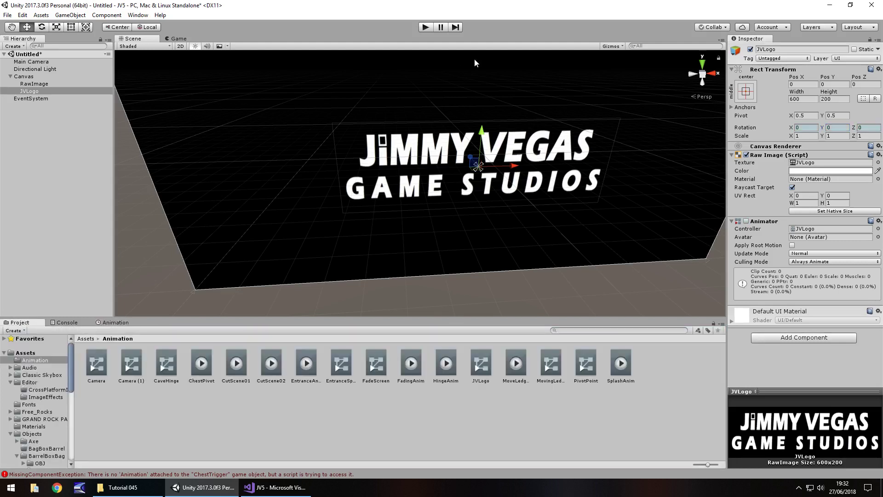
click(424, 27)
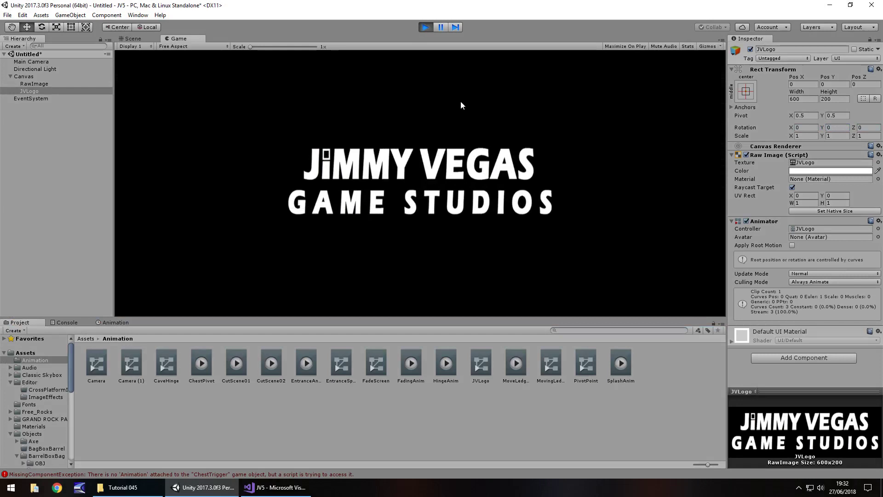
click(424, 28)
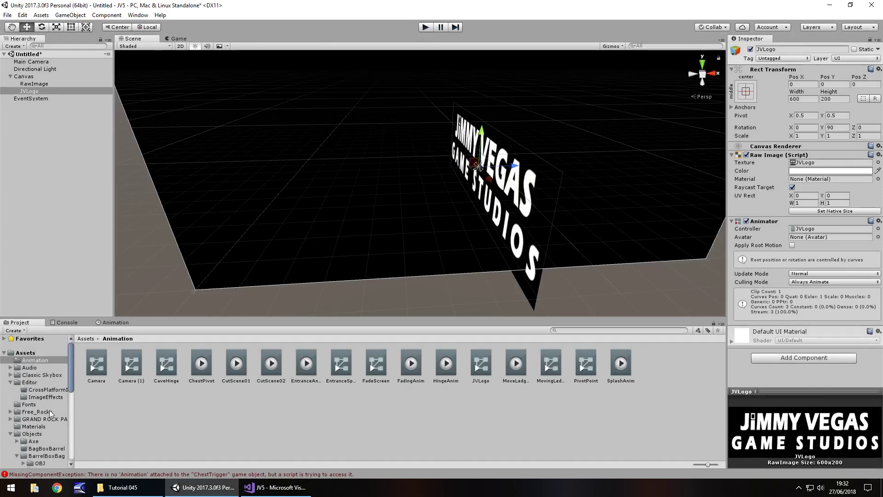
Add the open scene to the build, saving it as SplashScreen, and place it first in the build order
scroll(30, 428, down, 5)
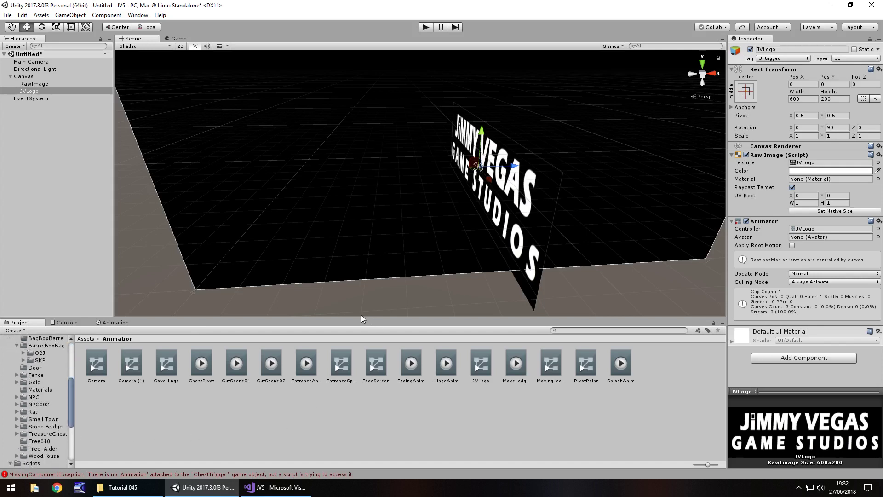
click(8, 15)
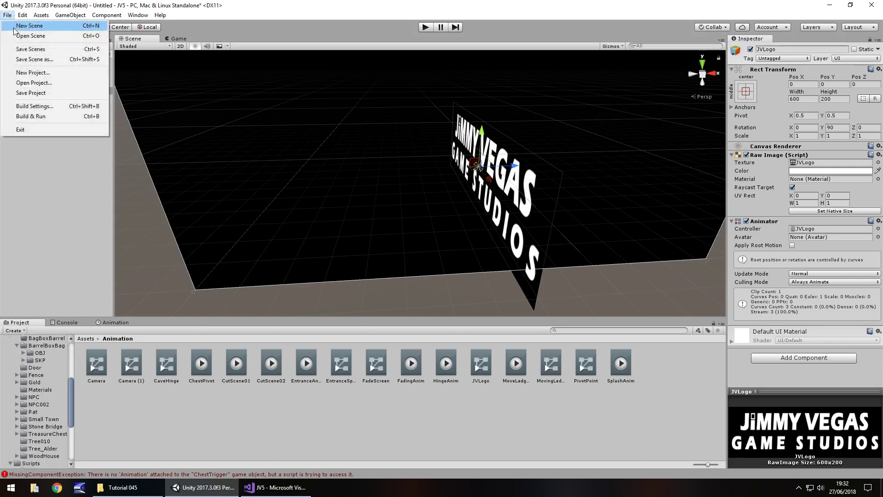
click(43, 105)
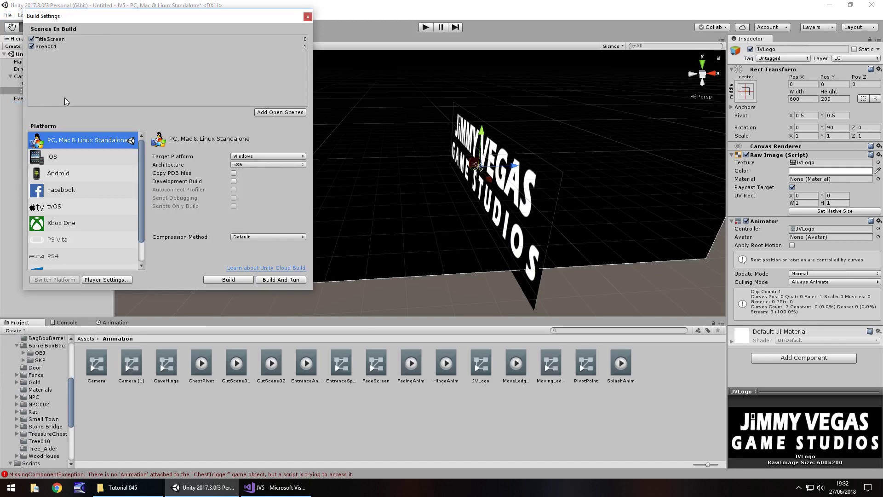
click(279, 112)
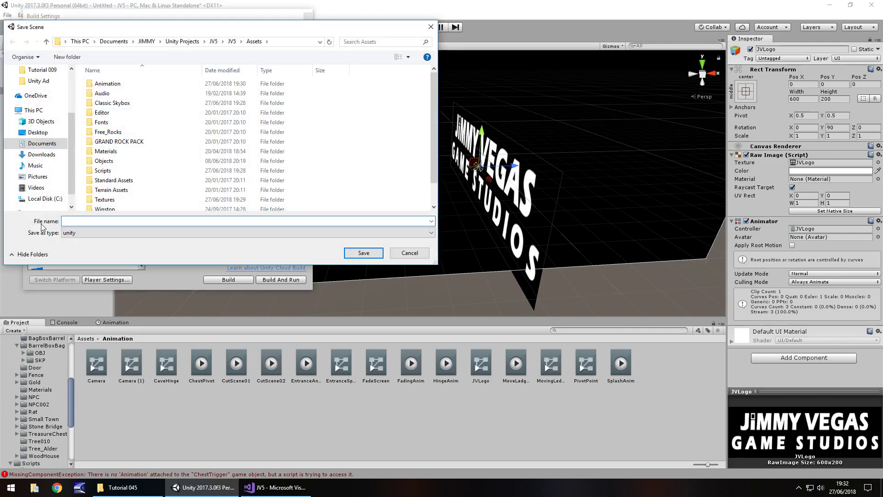
text(SplashScreen)
key(Return)
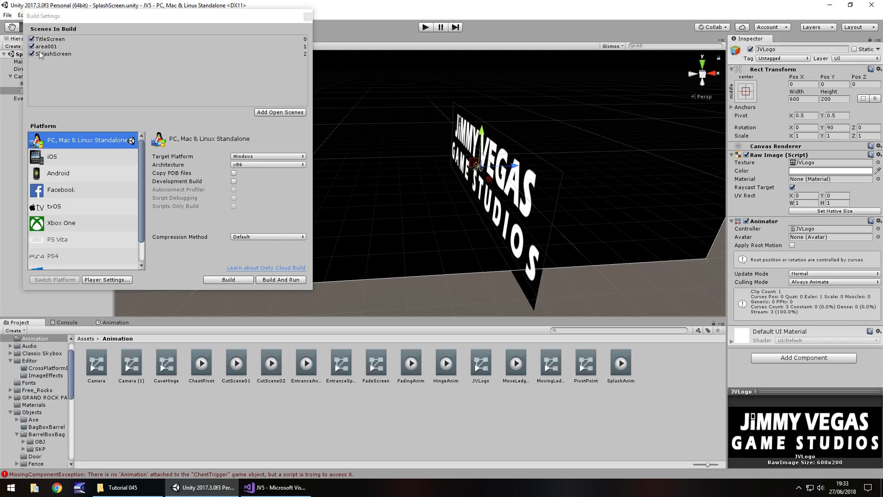
drag(49, 53, 55, 39)
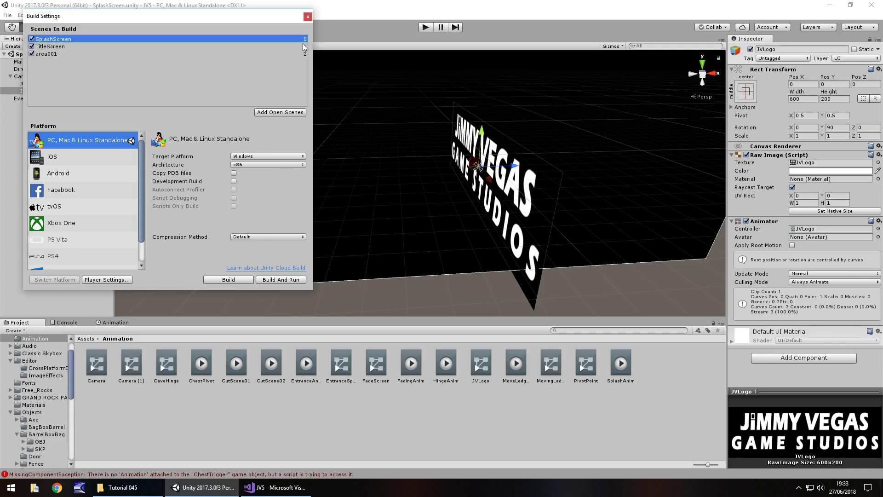
click(308, 16)
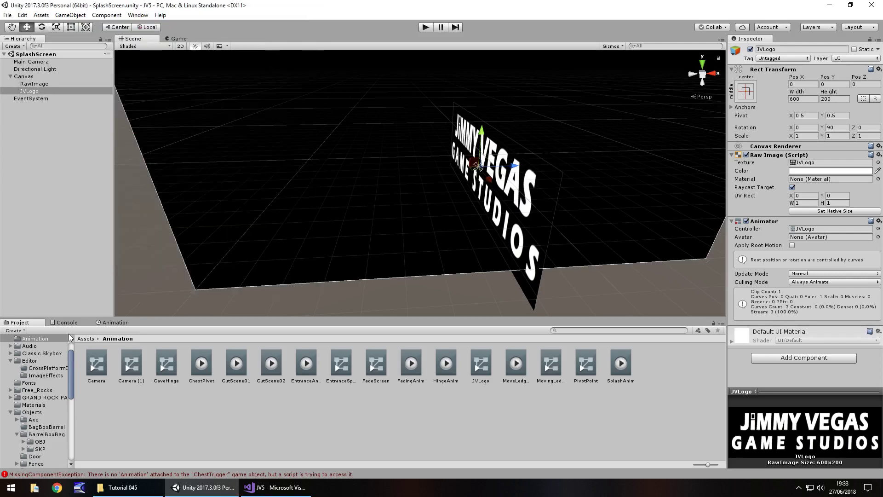
Create a C# script named SplashToTitle in the Scripts folder and open it in Visual Studio
drag(71, 365, 72, 429)
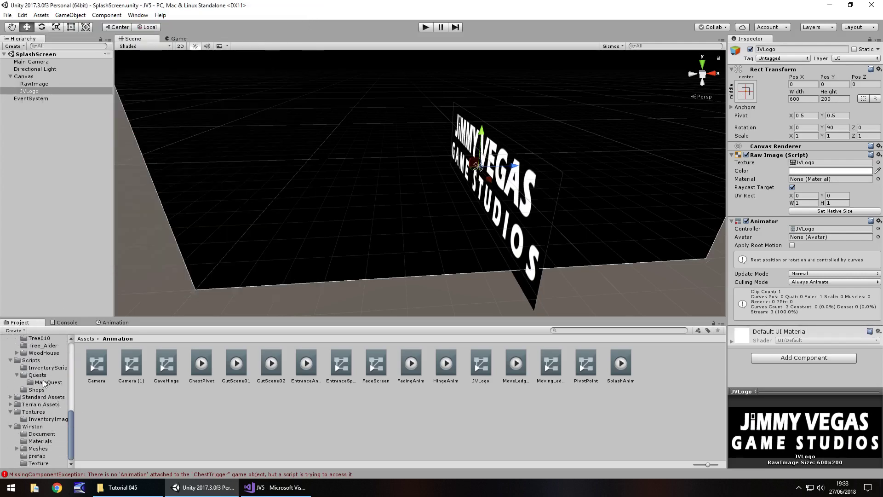
click(31, 360)
right_click(346, 457)
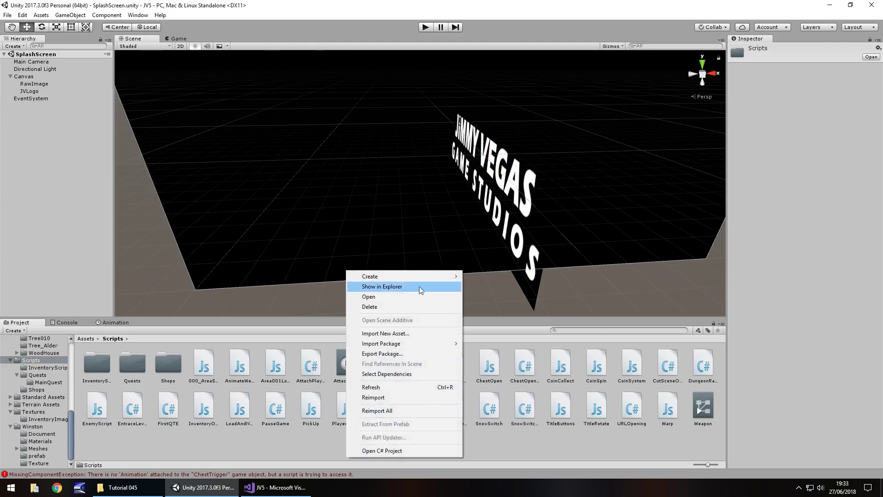
mouse_move(401, 277)
click(515, 197)
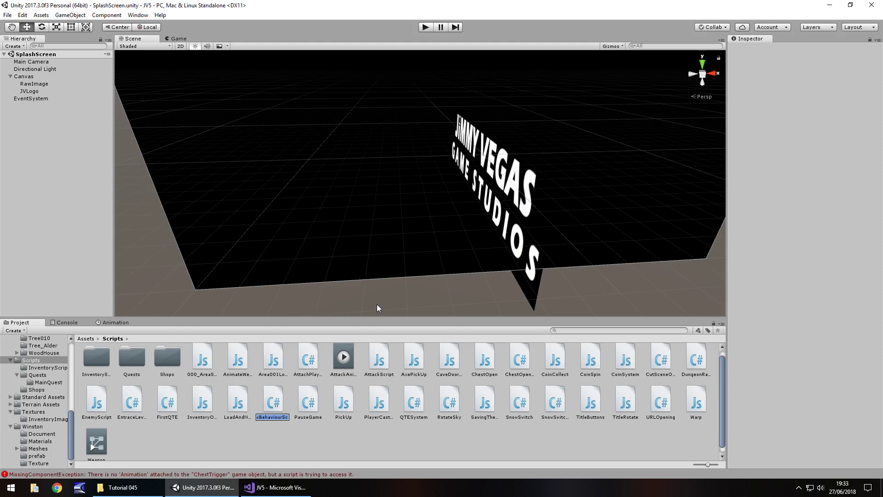
text(SplashToTitle)
key(Return)
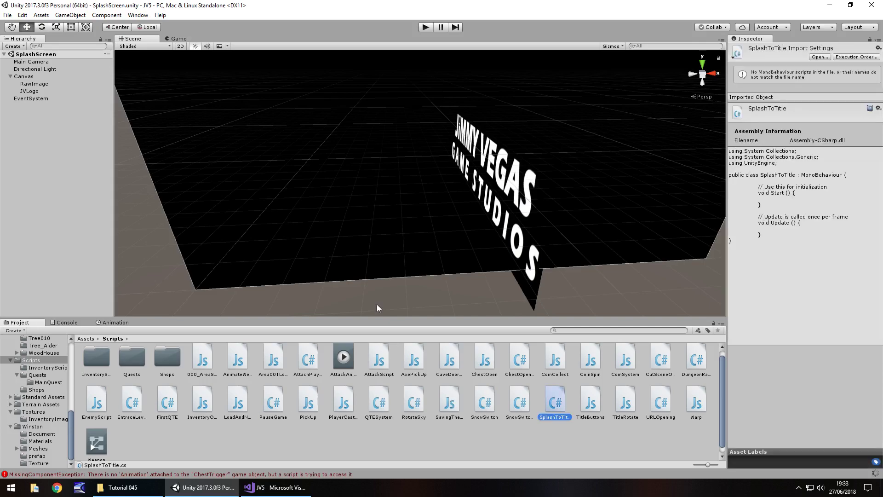
key(Return)
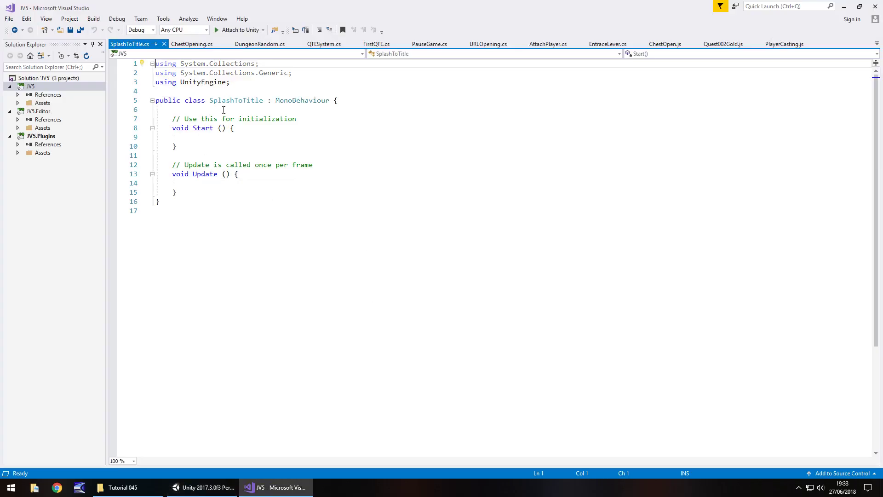
Delete the Update method with its comment and the initialization comment above Start
drag(187, 190, 155, 156)
key(BackSpace)
drag(307, 119, 155, 119)
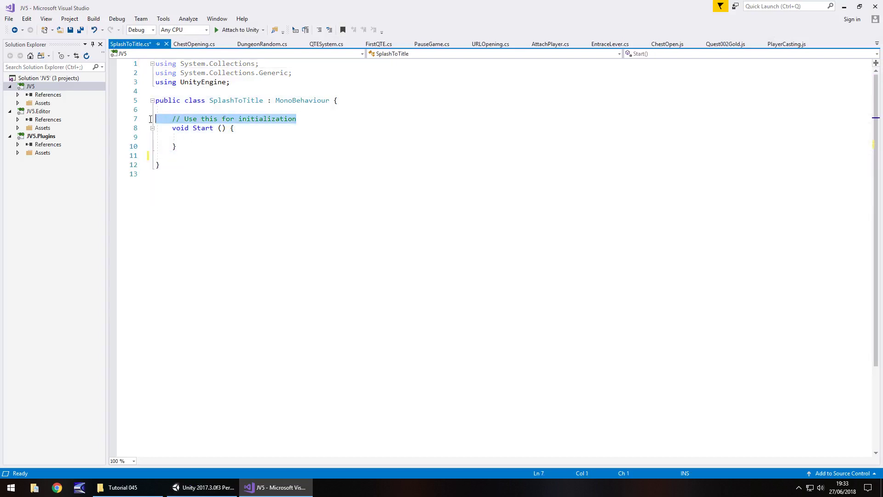
key(BackSpace)
Make the Start method call StartCoroutine(JimmyToMenu());
click(232, 137)
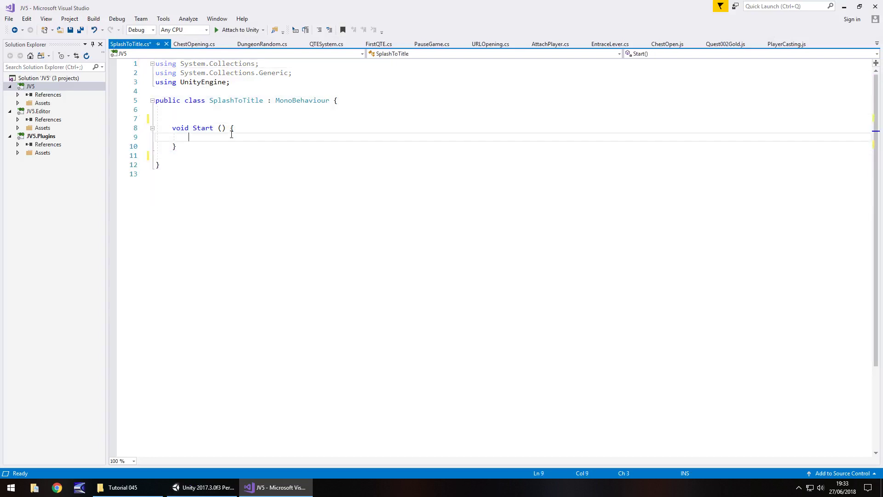
text(StartCoroutine()
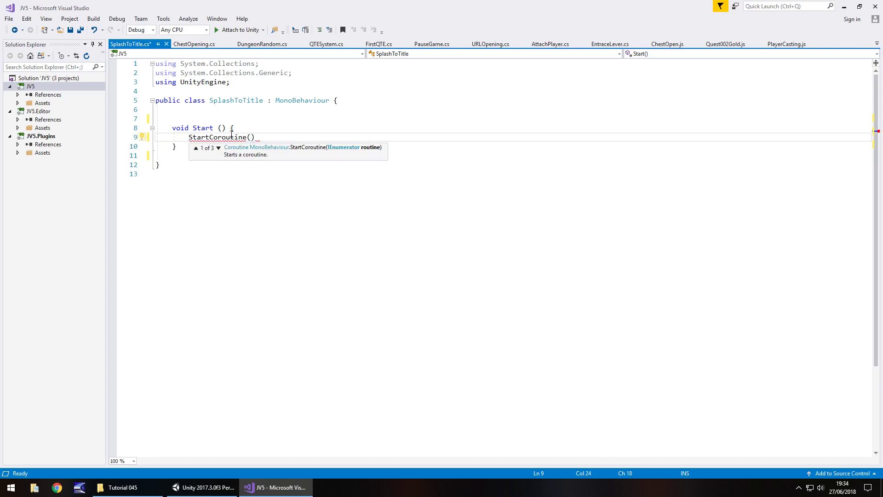
text(JimmyTo)
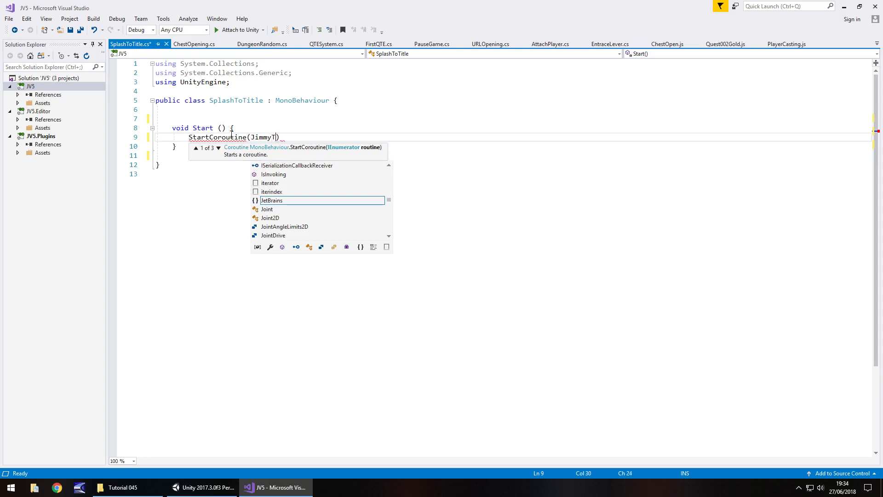
text(Menu()
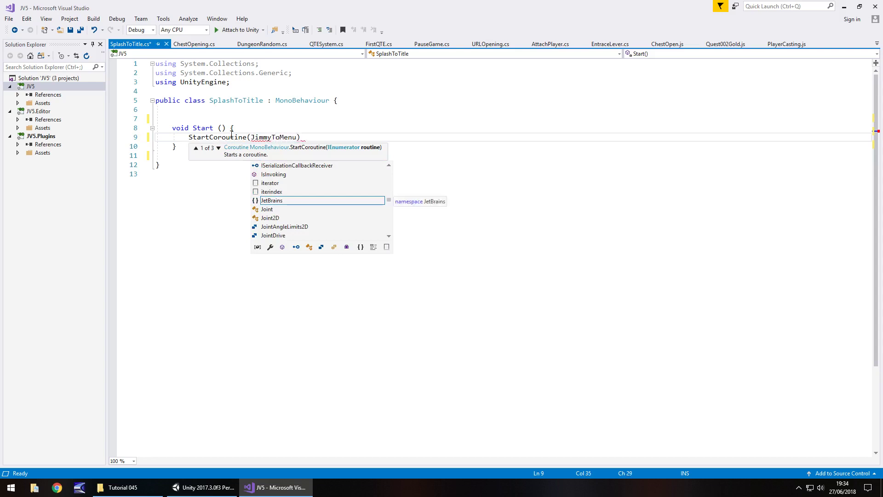
text());)
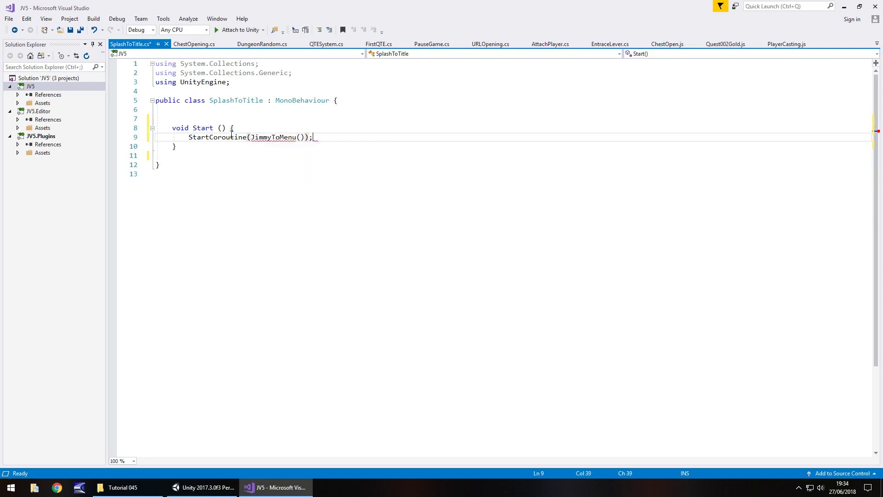
Declare an IEnumerator method named JimmyToMenu() with an empty body below Start
click(202, 148)
key(Return)
key(Return)
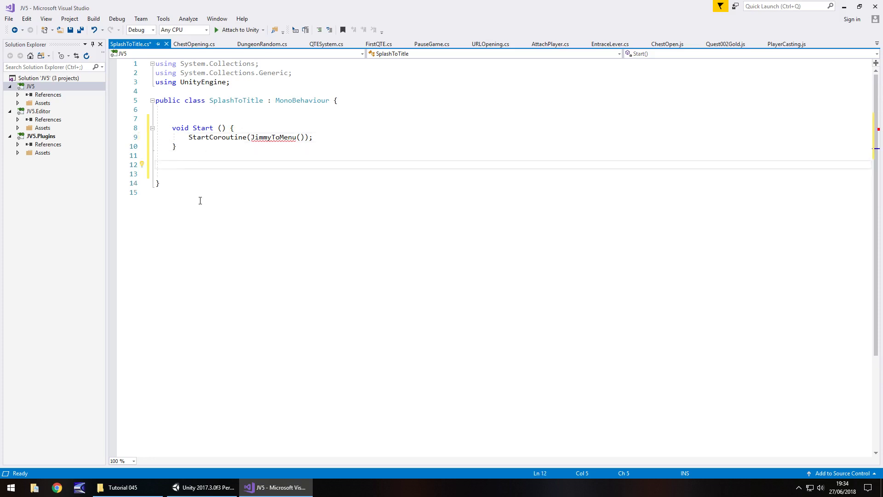
text(IEnumera)
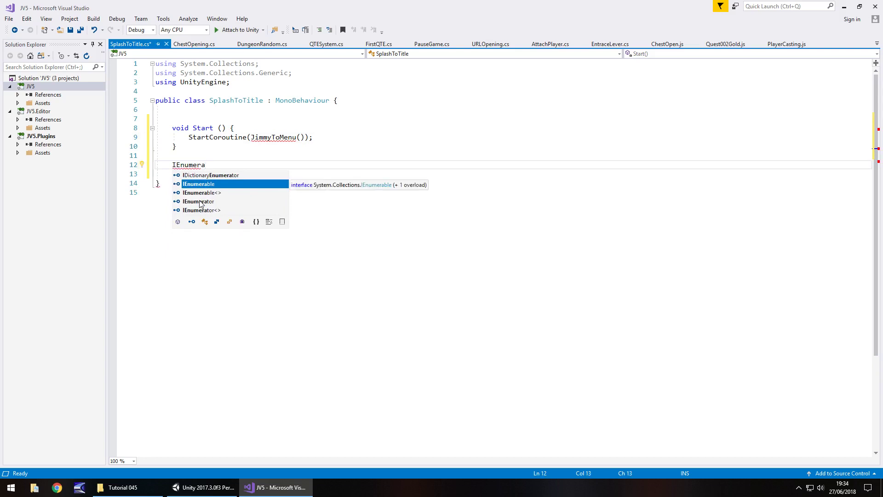
text(tor Jimm)
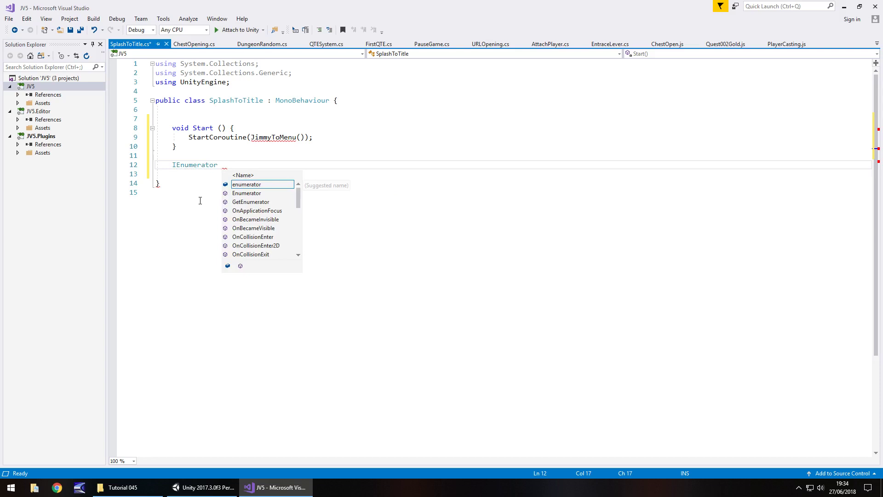
text(yToM)
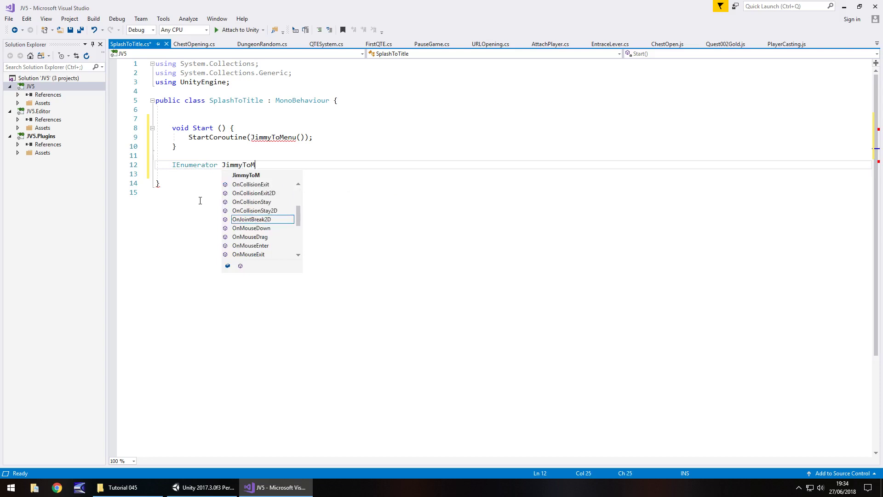
text(enu() {)
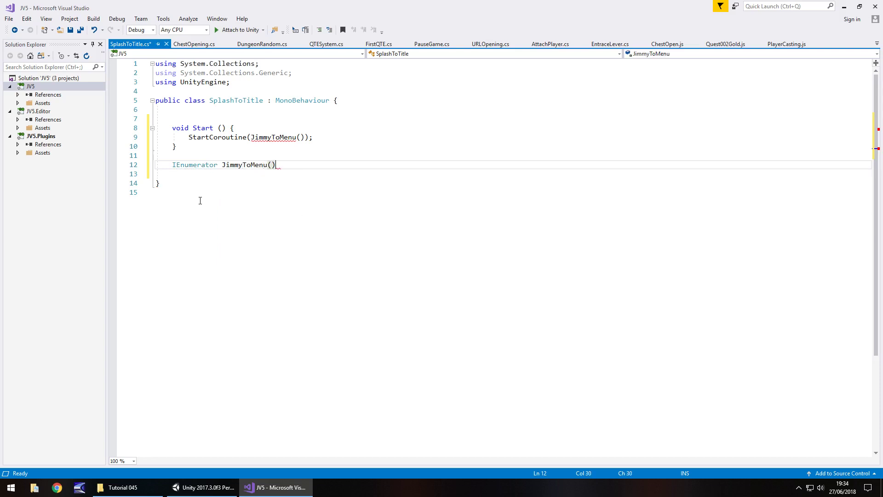
key(Return)
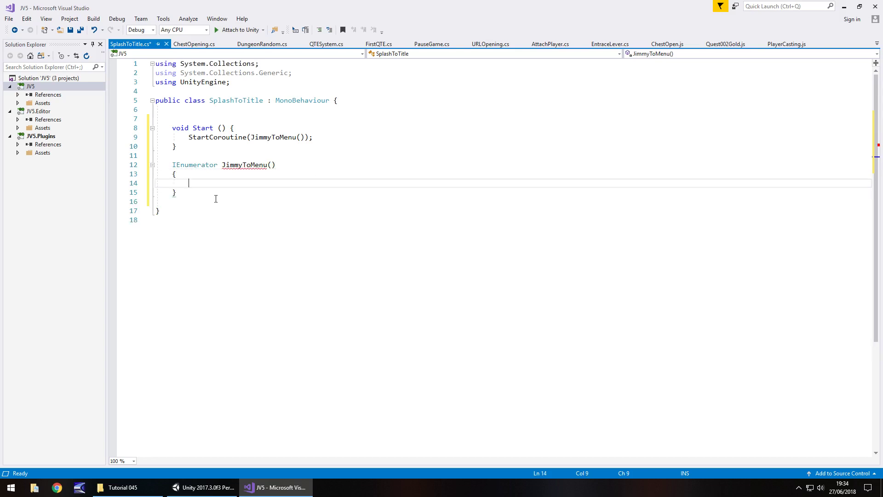
Add a four-second wait to JimmyToMenu with yield return new WaitForSeconds(4);
text(yield retur)
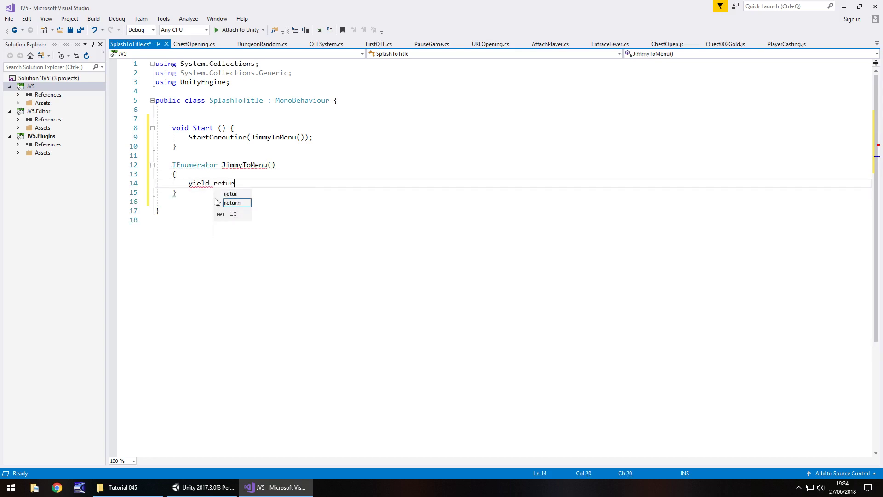
text(n new WaitF)
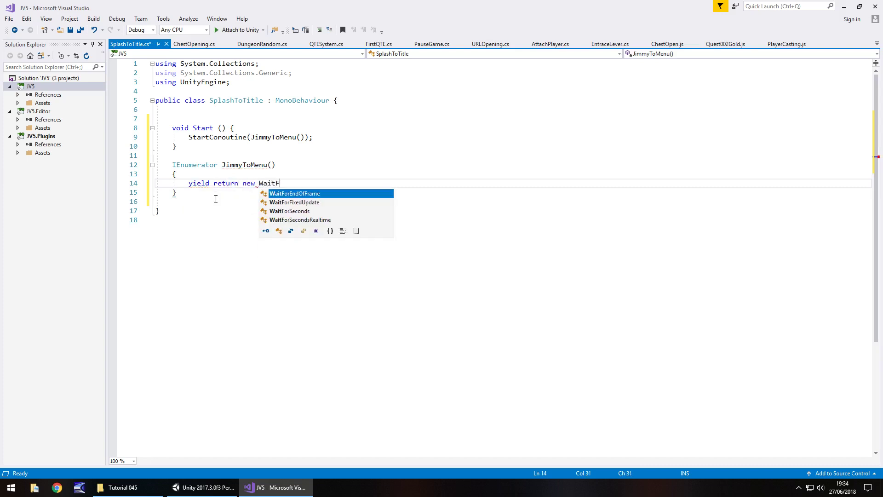
text(orSeconds()
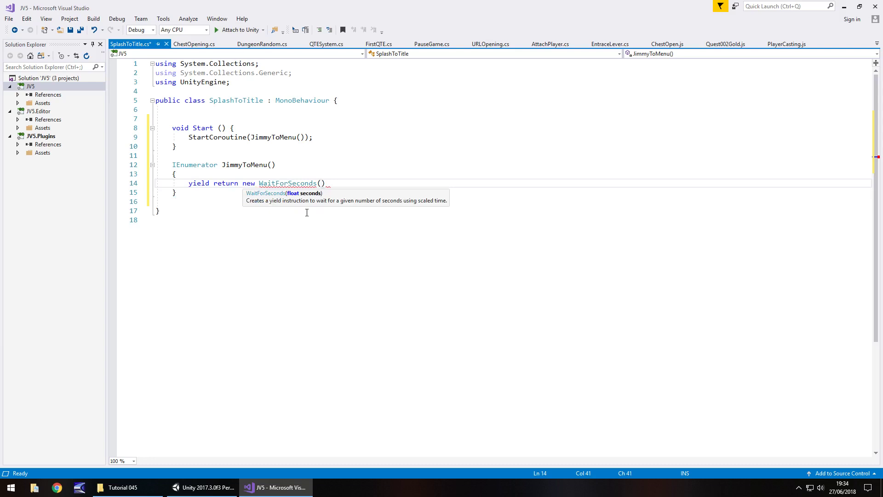
text(4);)
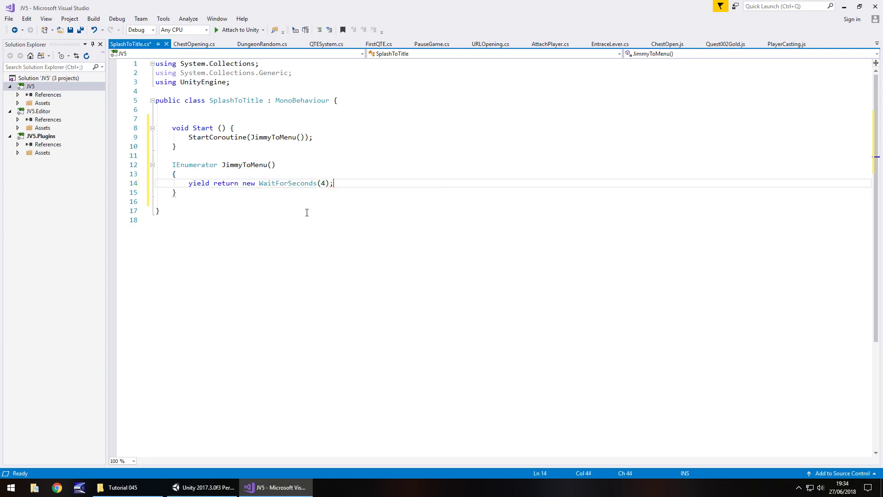
key(Return)
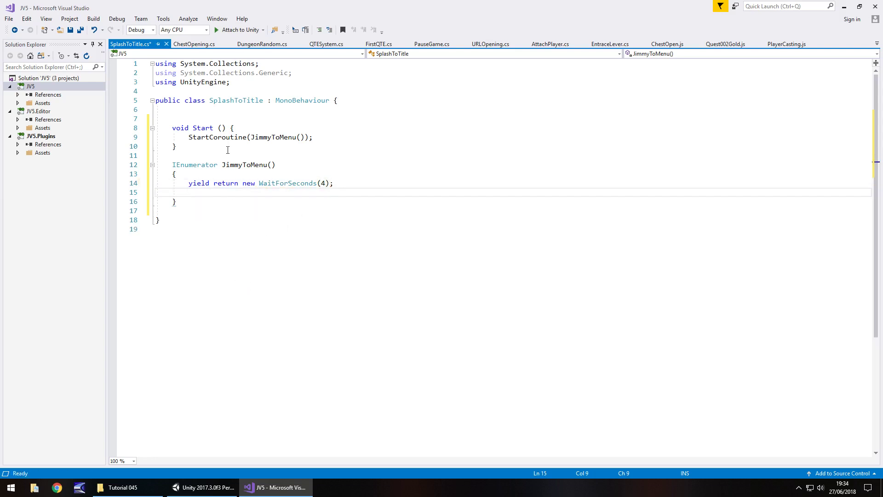
Import the scene management namespace with using UnityEngine.SceneManagement; below the existing using directives
click(257, 84)
key(Return)
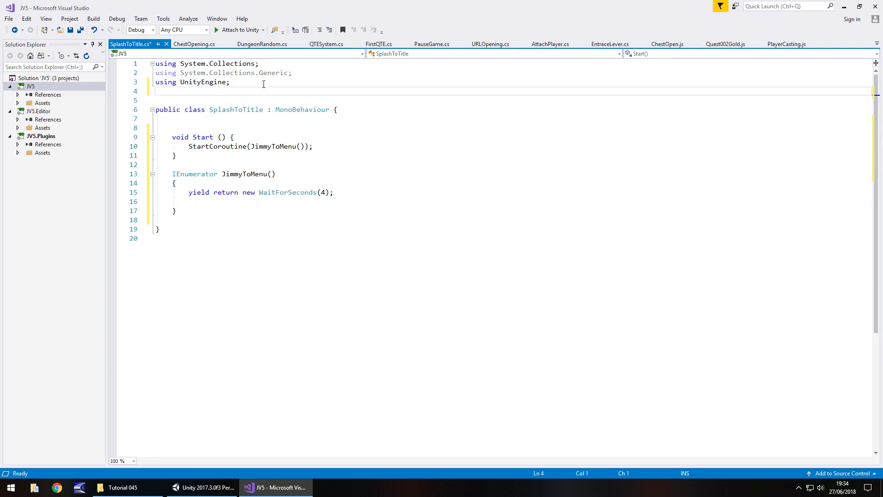
text(using Unity)
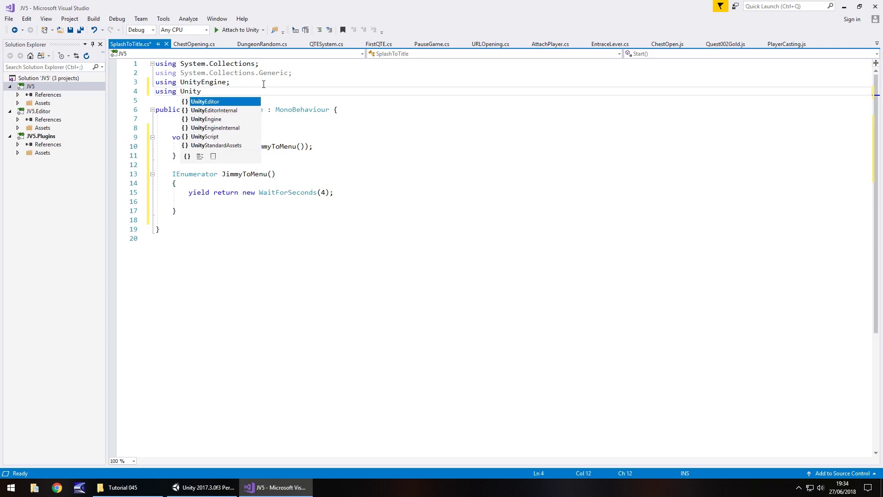
text(Engine.Sce)
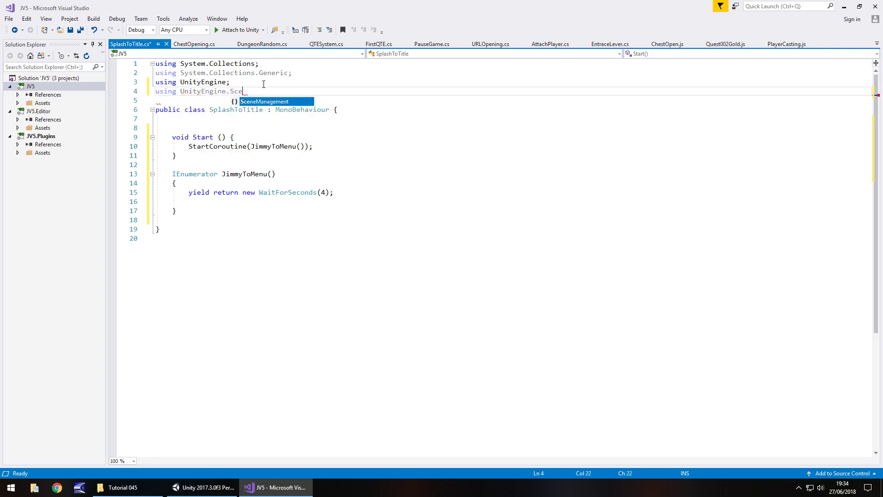
text(neManagement;)
Load scene 1 after the wait in JimmyToMenu with SceneManager.LoadScene(1); and save the script
click(205, 201)
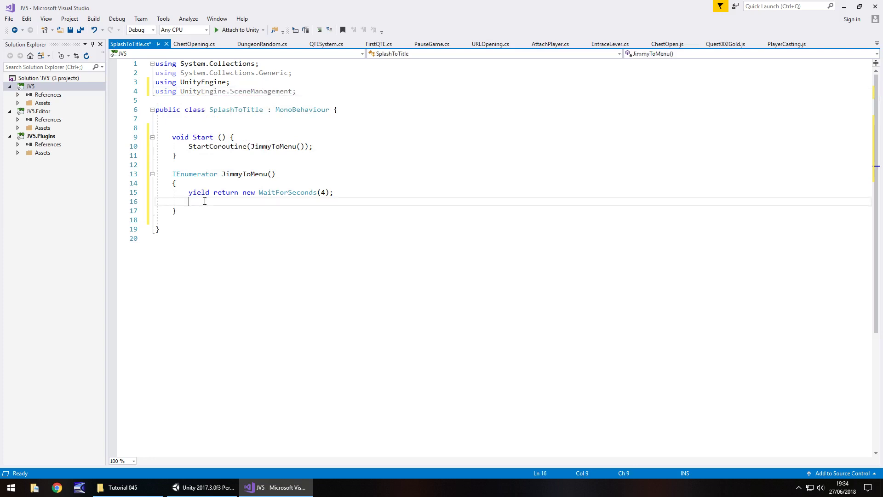
text(Sc)
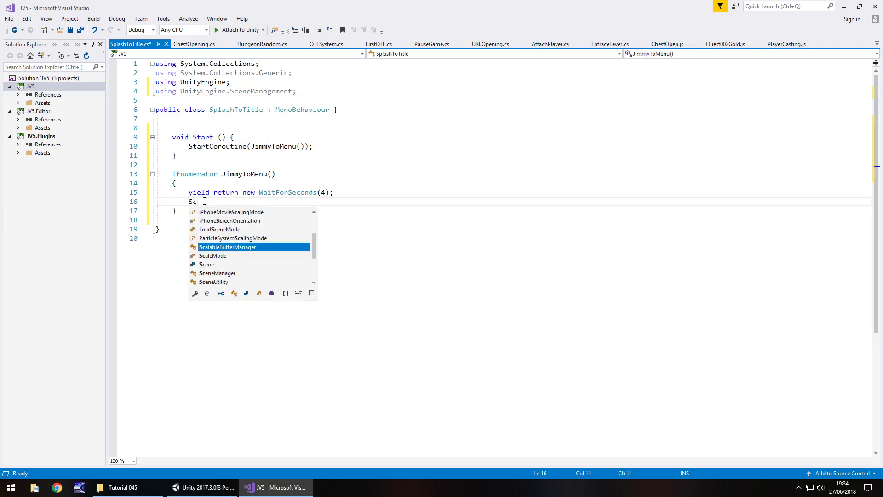
text(eneManager.)
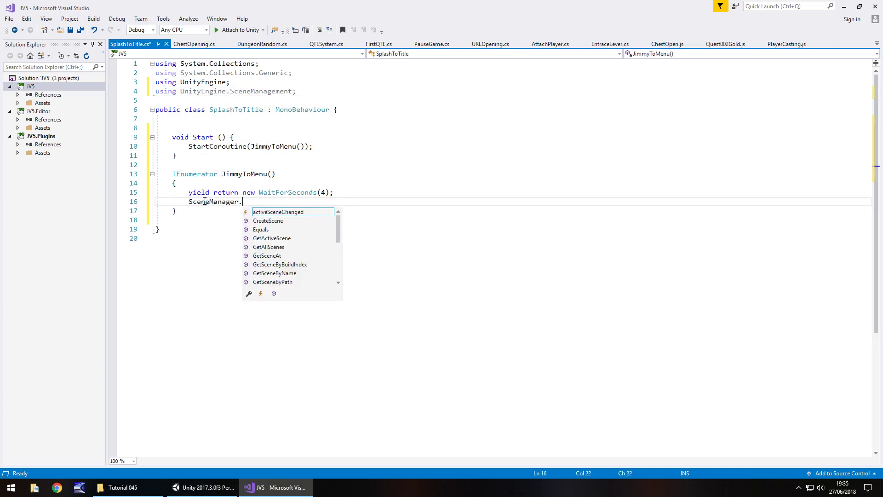
text(LoadScene)
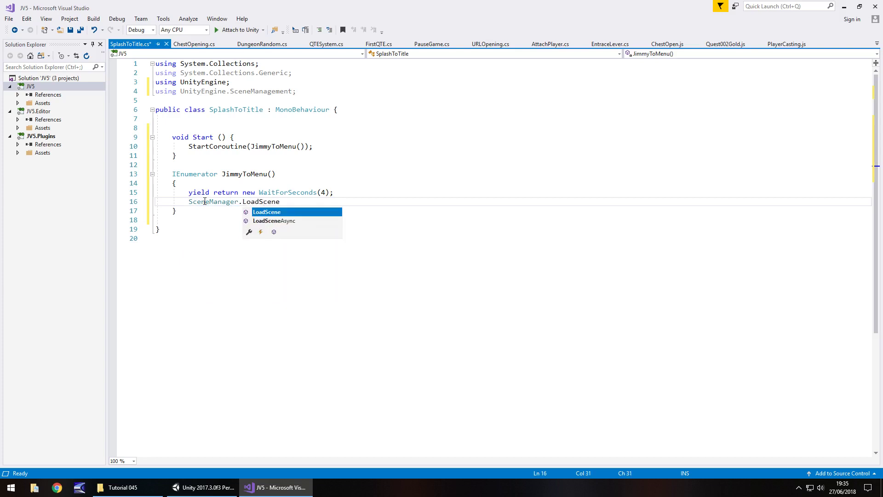
text((1))
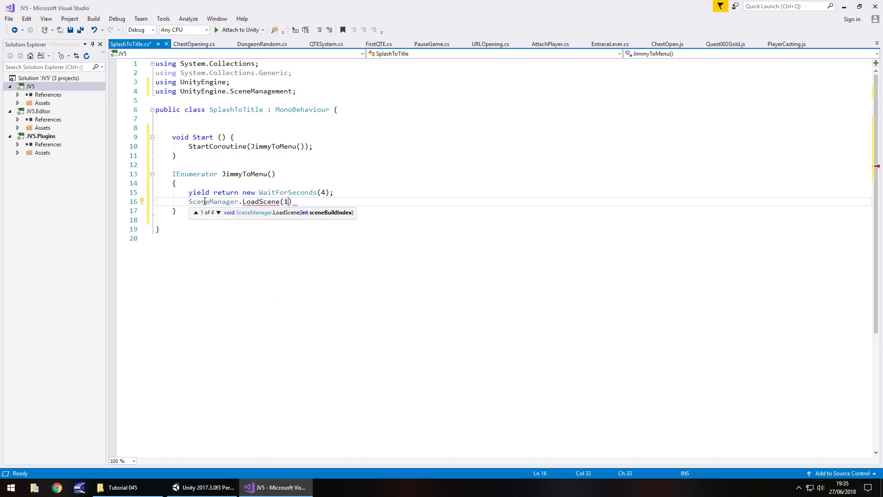
text(;)
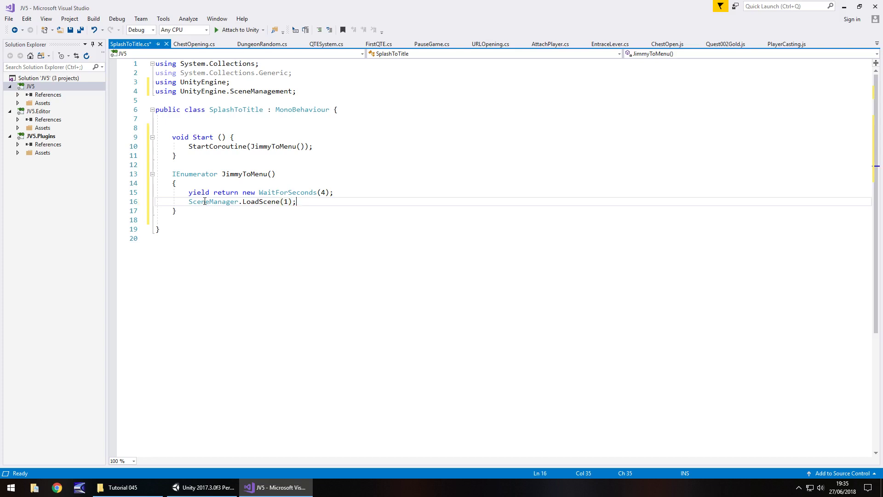
key(ctrl+s)
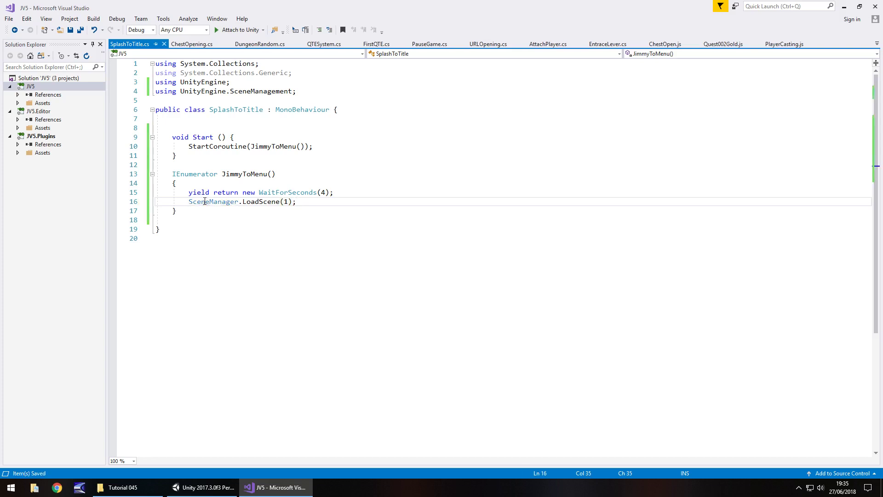
Switch to Unity, create an empty GameObject in the SplashScreen scene with the SplashToTitle script attached, and save the scene
click(203, 490)
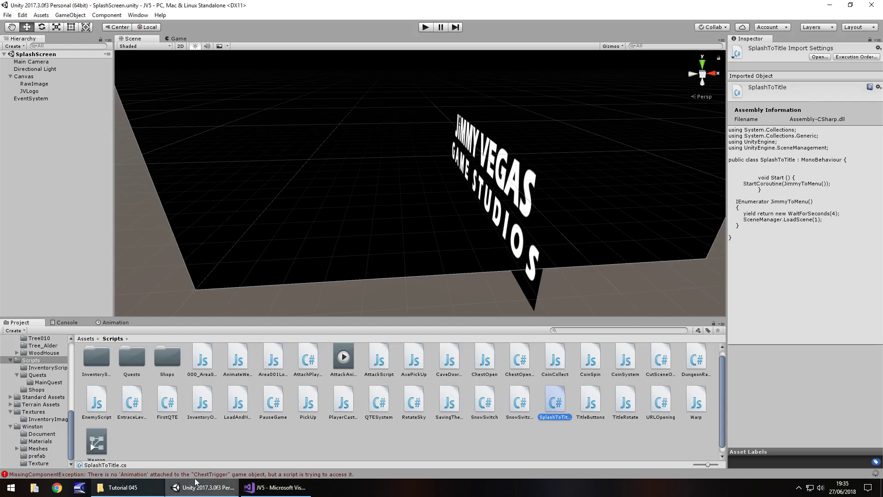
click(73, 15)
click(78, 25)
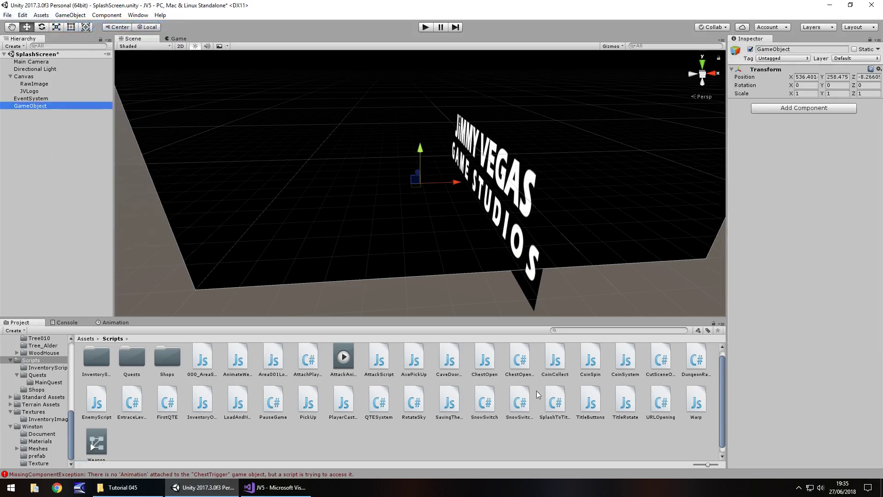
drag(555, 404, 36, 105)
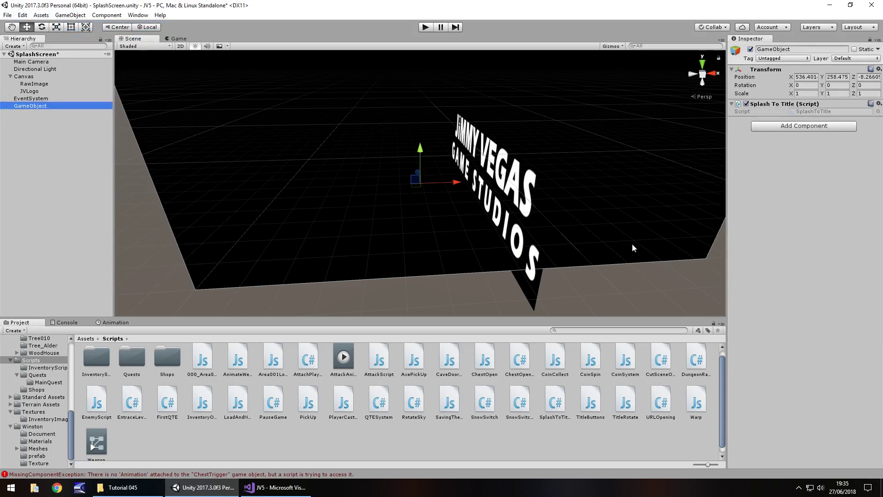
key(ctrl+s)
Open the TitleScreen scene from the root Assets folder
drag(73, 436, 71, 359)
click(26, 353)
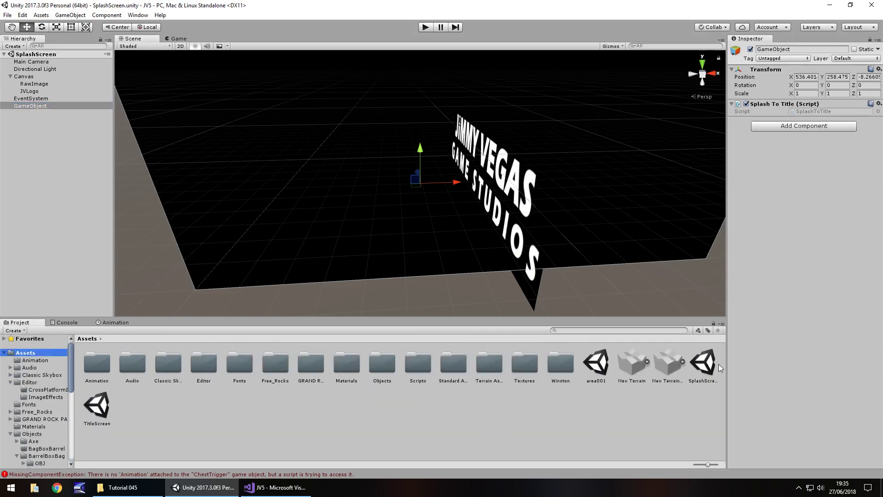
double_click(94, 406)
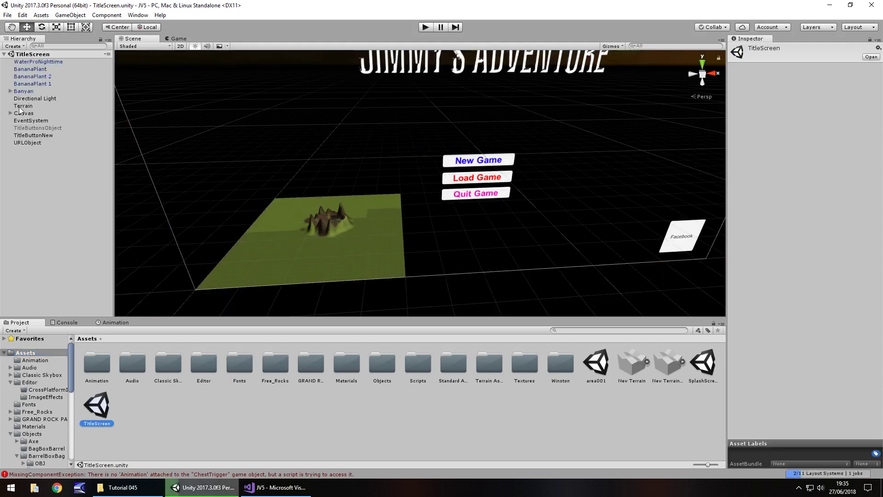
Trace the NewGame button's On Click target to TitleButtonNew and open its LoadAndNew script for editing
click(10, 113)
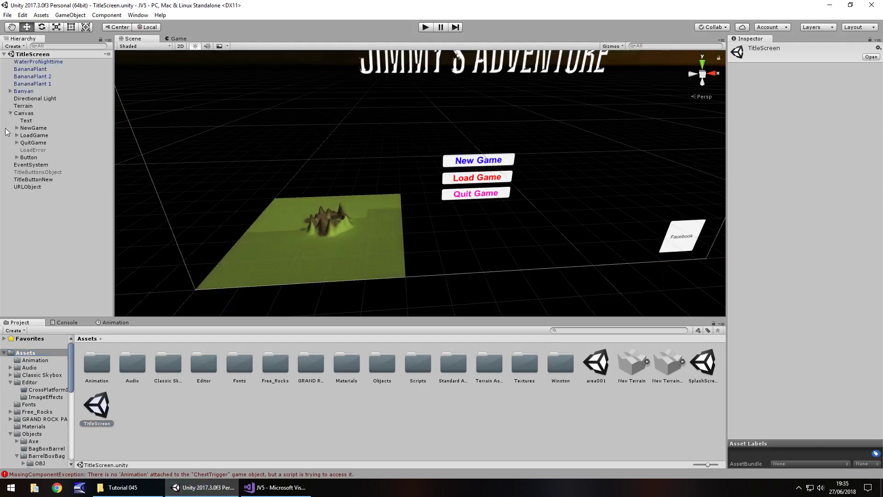
click(33, 128)
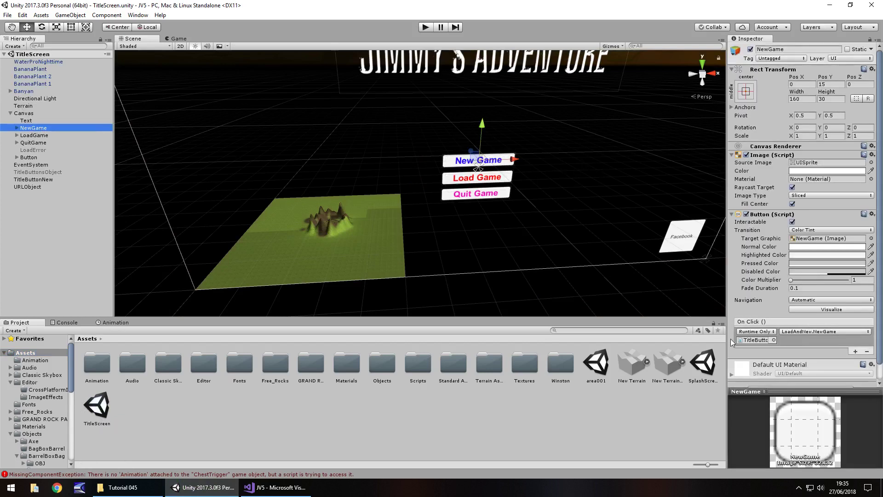
click(756, 340)
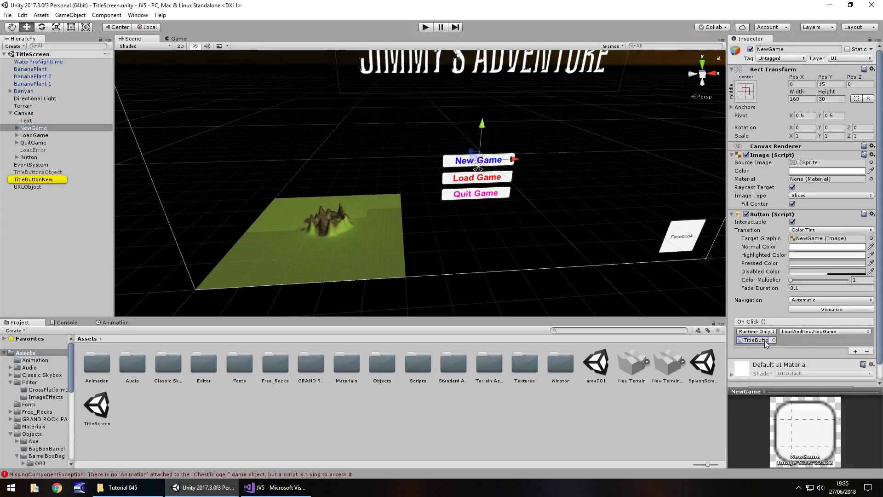
click(28, 180)
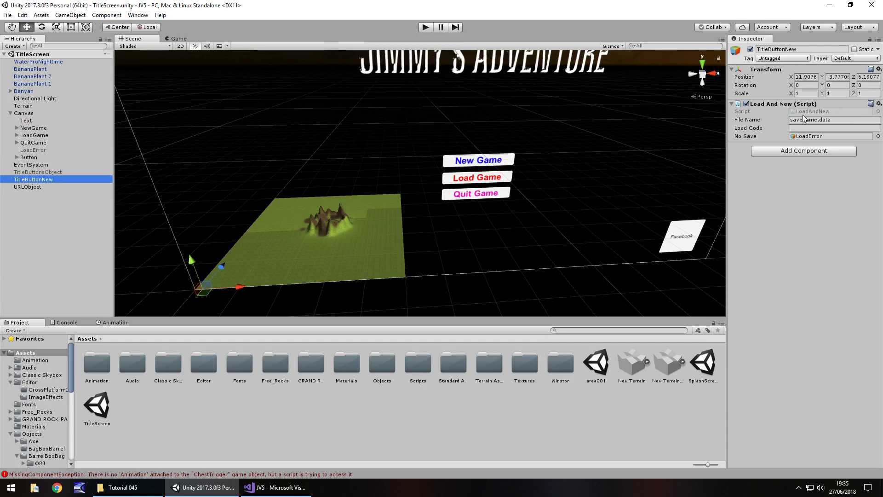
double_click(820, 112)
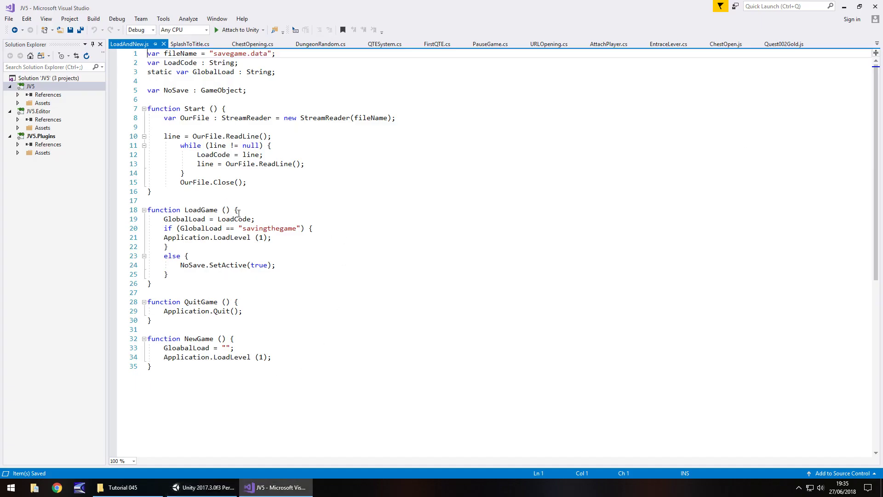
Set the Application.LoadLevel index to 2 in both the LoadGame and NewGame functions, and save the script
double_click(260, 238)
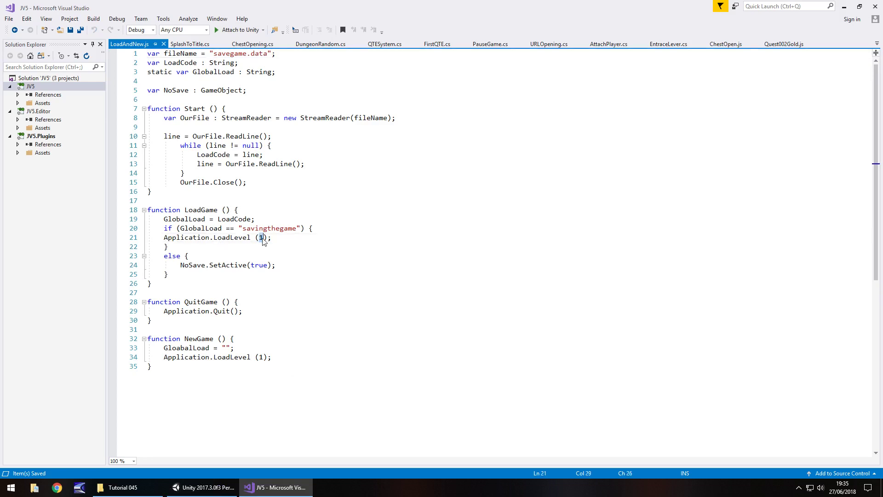
text(2)
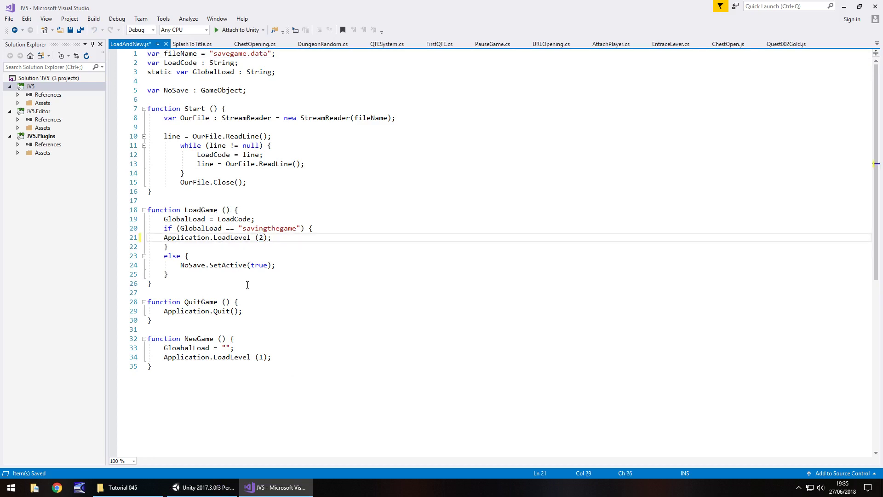
double_click(261, 358)
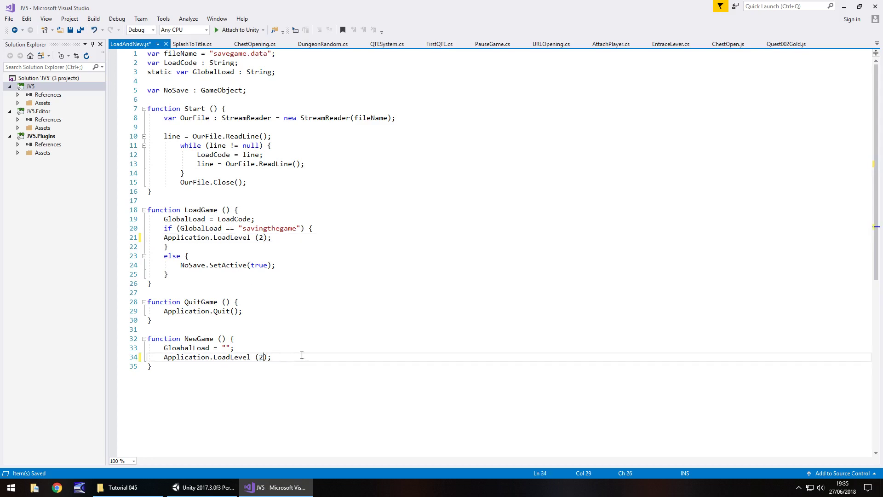
key(ctrl+s)
Return to Unity and reopen the SplashScreen scene from the root Assets folder
click(209, 488)
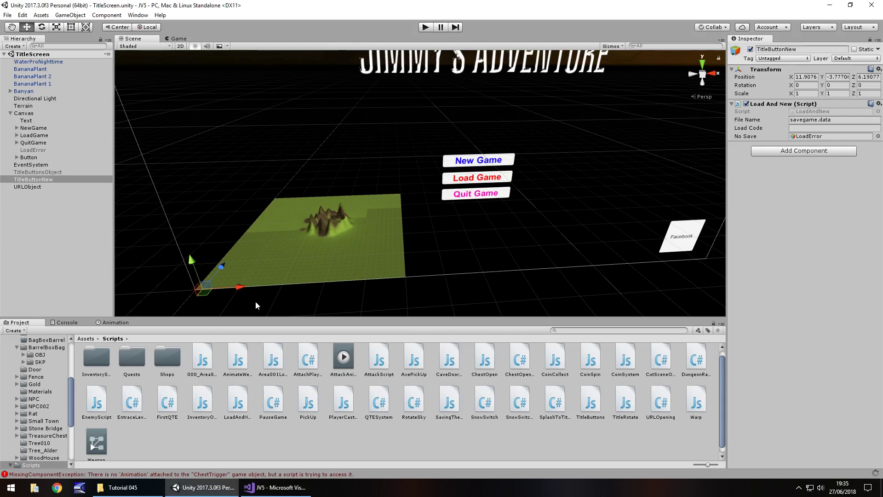
scroll(53, 374, up, 5)
click(33, 354)
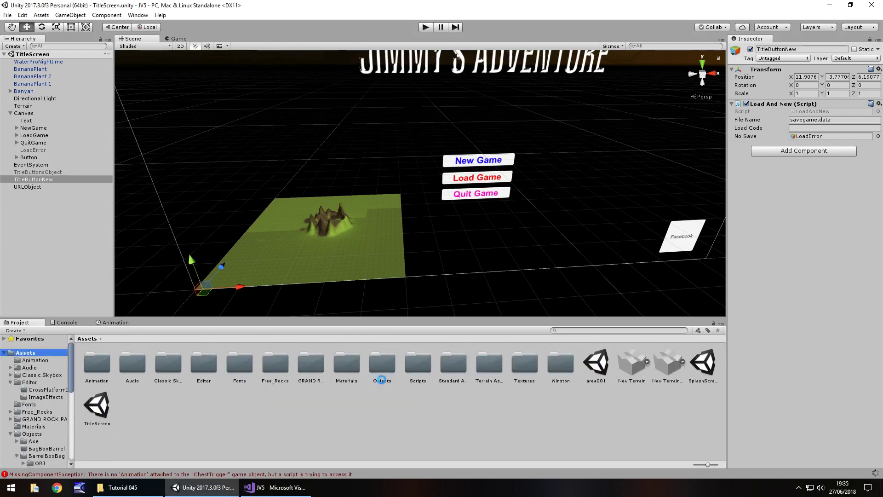
double_click(701, 365)
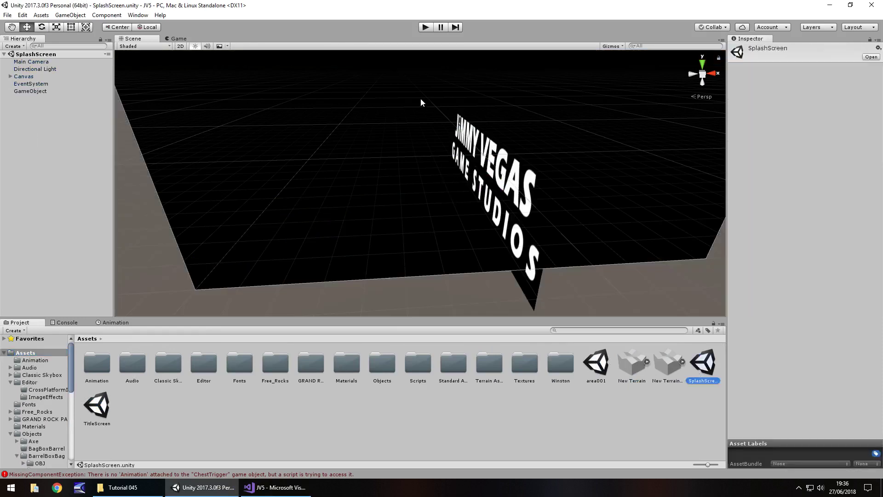
Play-test from the splash screen through the title screen, start a new game, and stop play mode
click(425, 27)
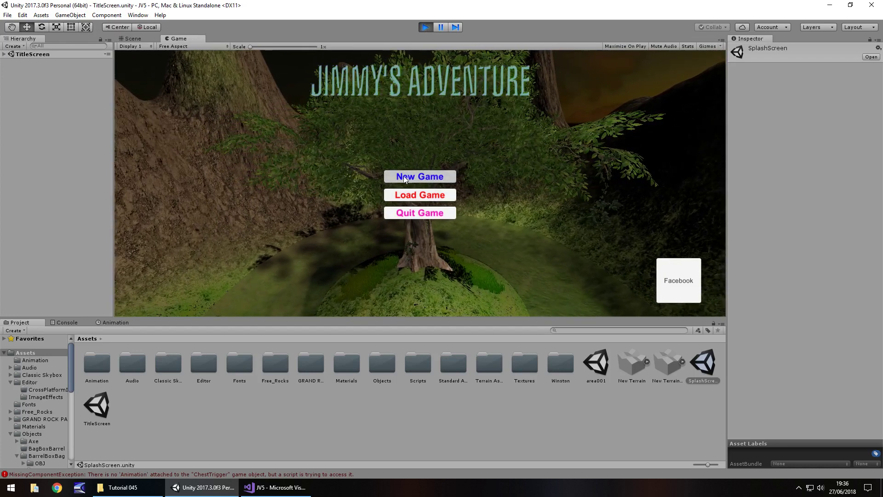
click(434, 175)
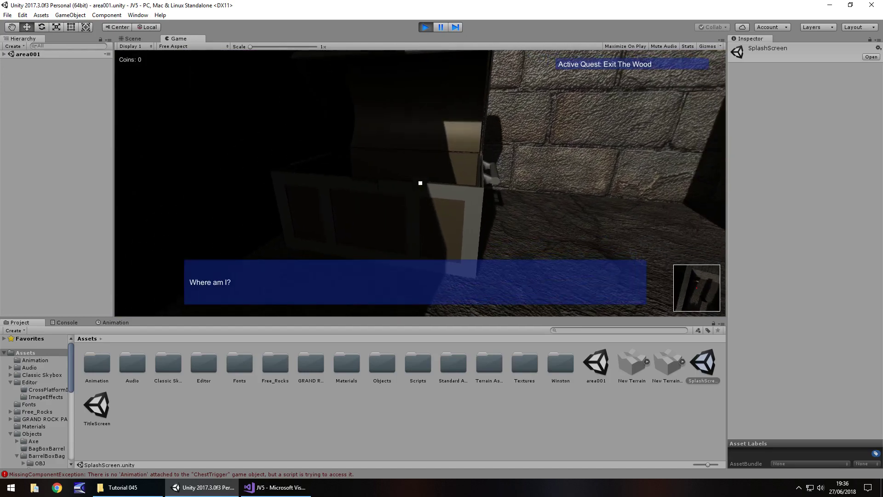
key(ctrl+p)
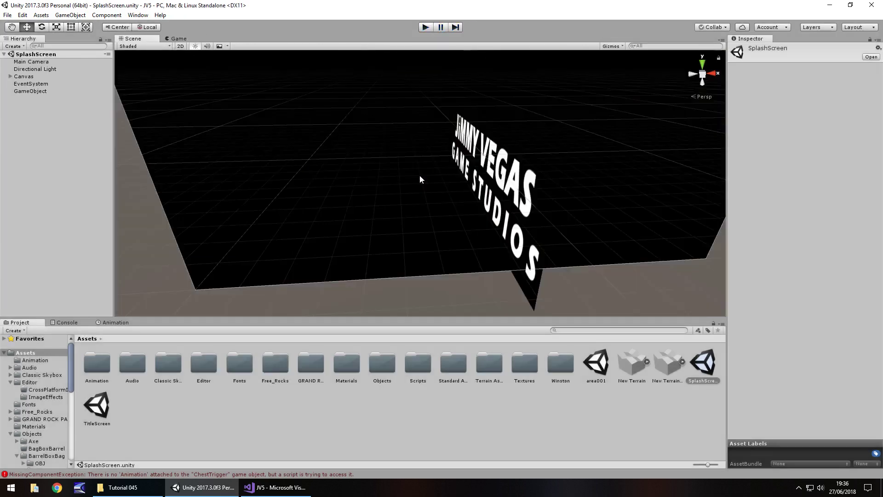